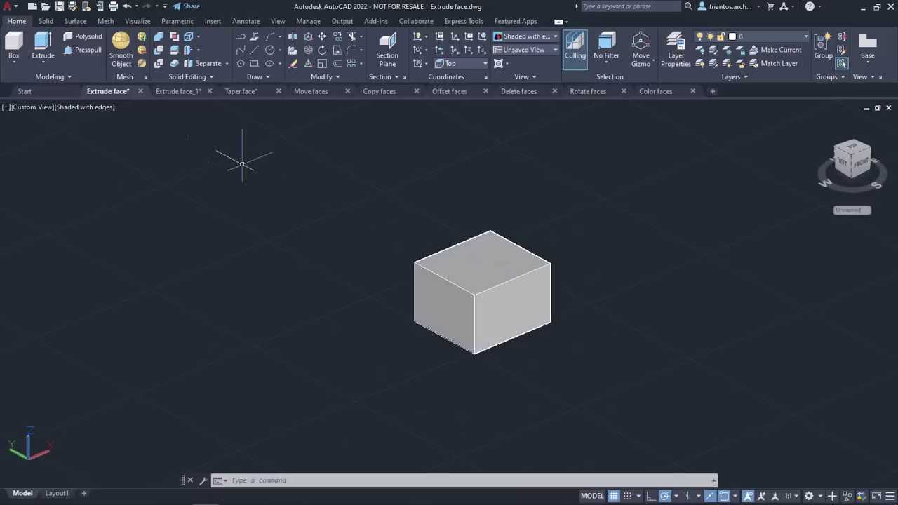
{"action": "left_click", "coordinate": [197, 51]}
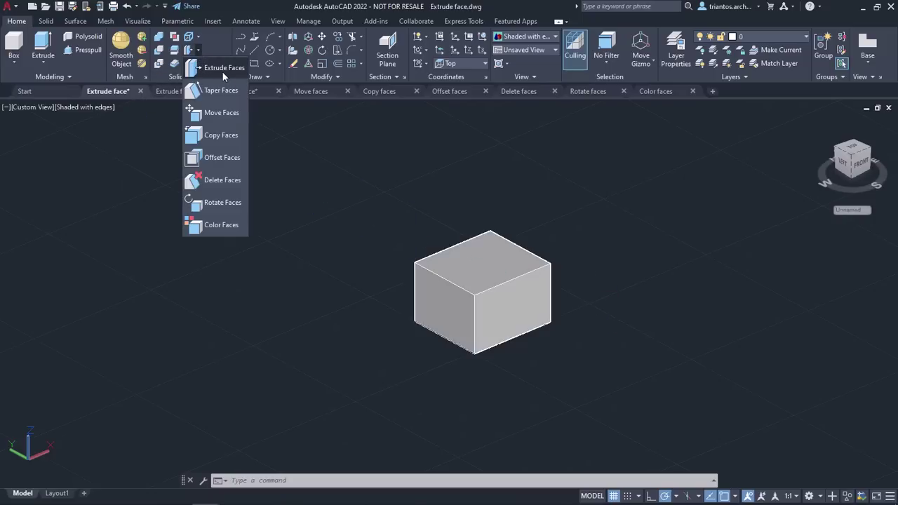
{"action": "left_click", "coordinate": [222, 68]}
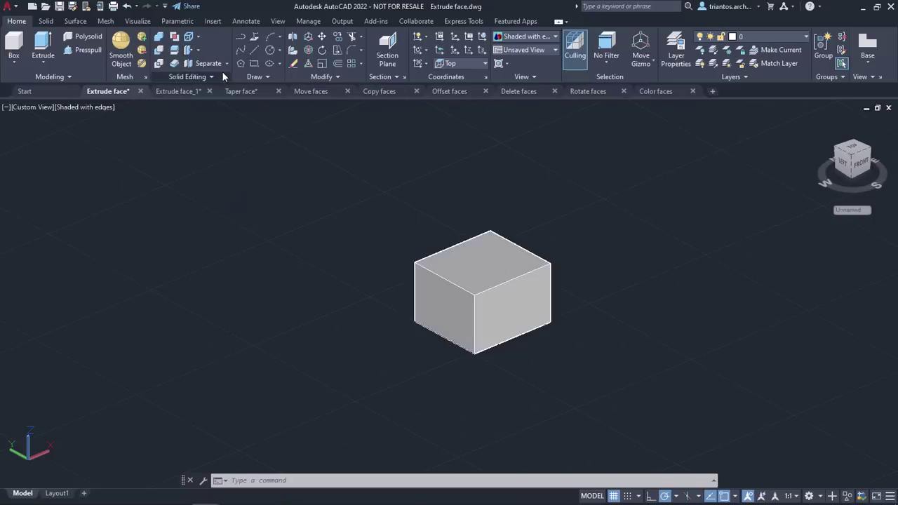
{"action": "key", "text": "Escape"}
Step: Extrude the box's left face with SOLIDEDIT by a height of 1 and a taper angle of 30
{"action": "type", "text": "solidedit"}
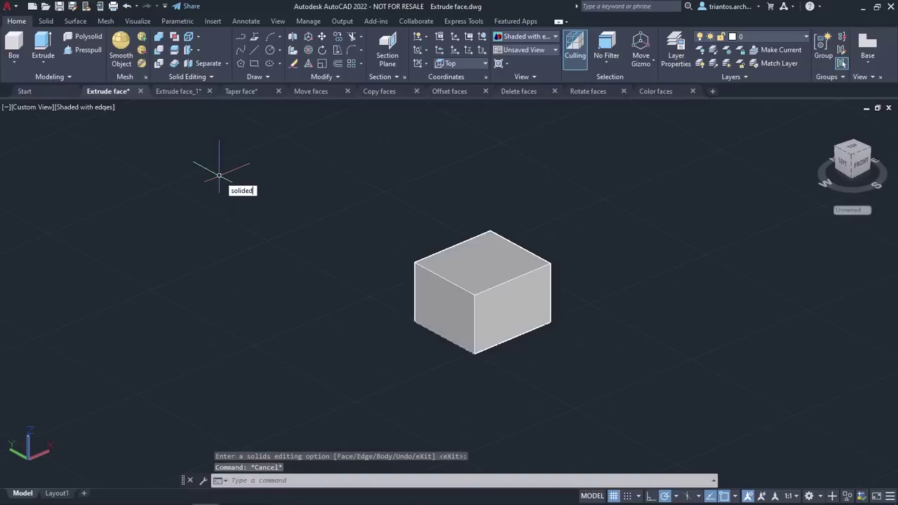
{"action": "key", "text": "Return"}
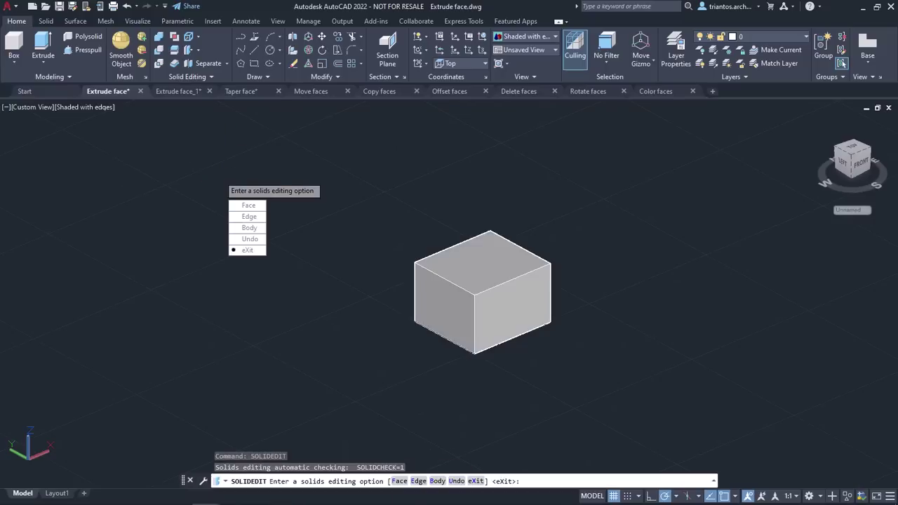
{"action": "left_click", "coordinate": [234, 204]}
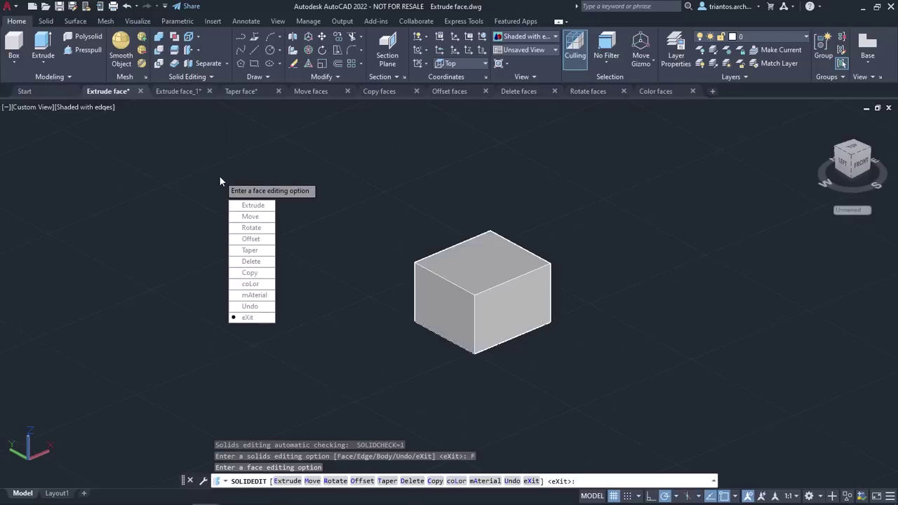
{"action": "left_click", "coordinate": [240, 206]}
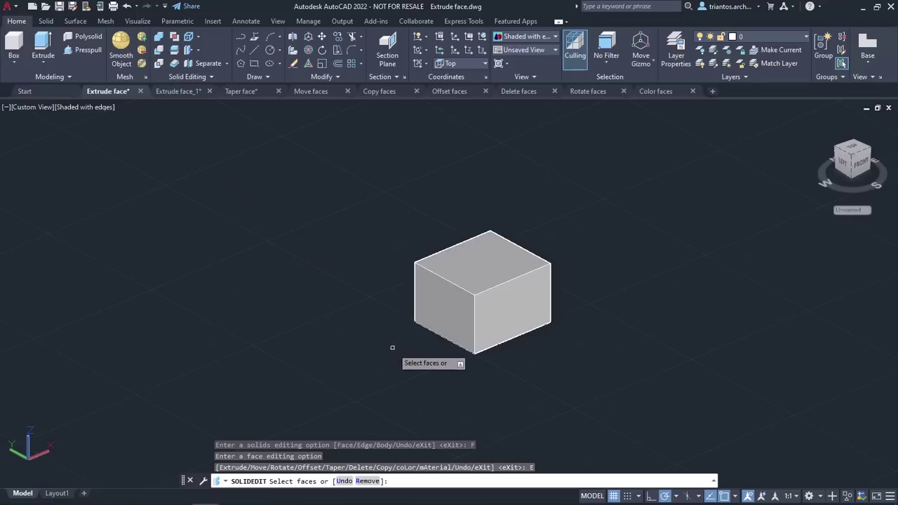
{"action": "left_click", "coordinate": [442, 307]}
{"action": "key", "text": "Return"}
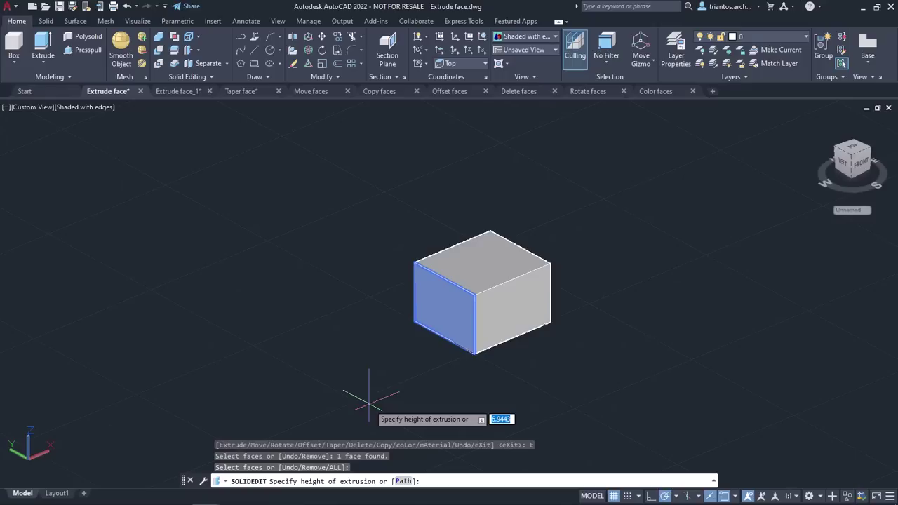
{"action": "type", "text": "1"}
{"action": "key", "text": "Return"}
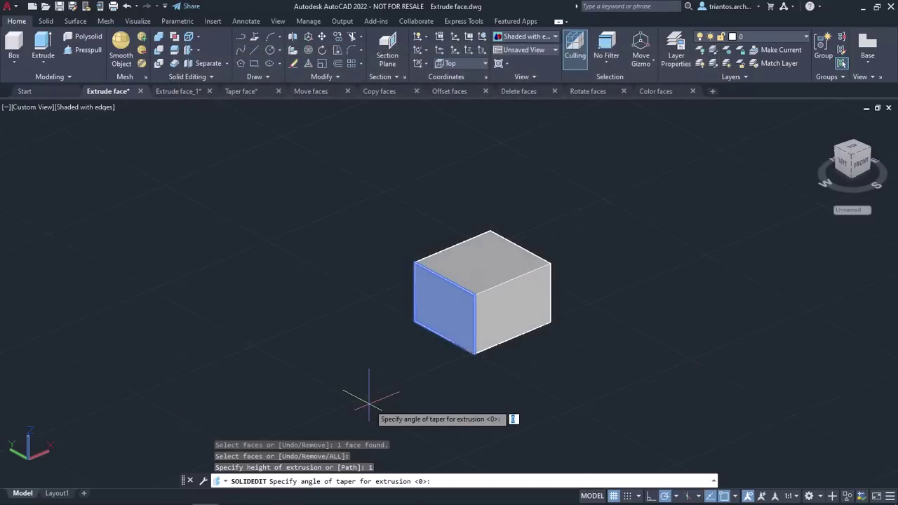
{"action": "type", "text": "30"}
{"action": "key", "text": "Return"}
{"action": "key", "text": "Return"}
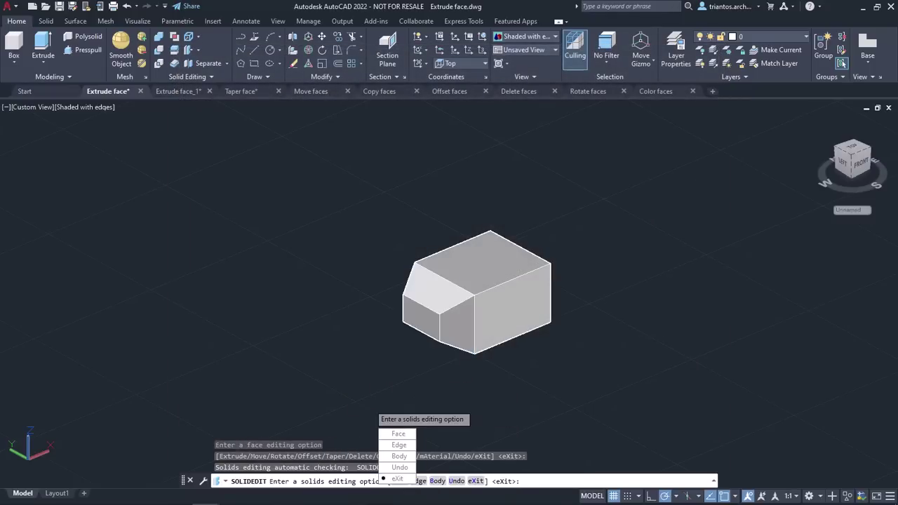
{"action": "key", "text": "Return"}
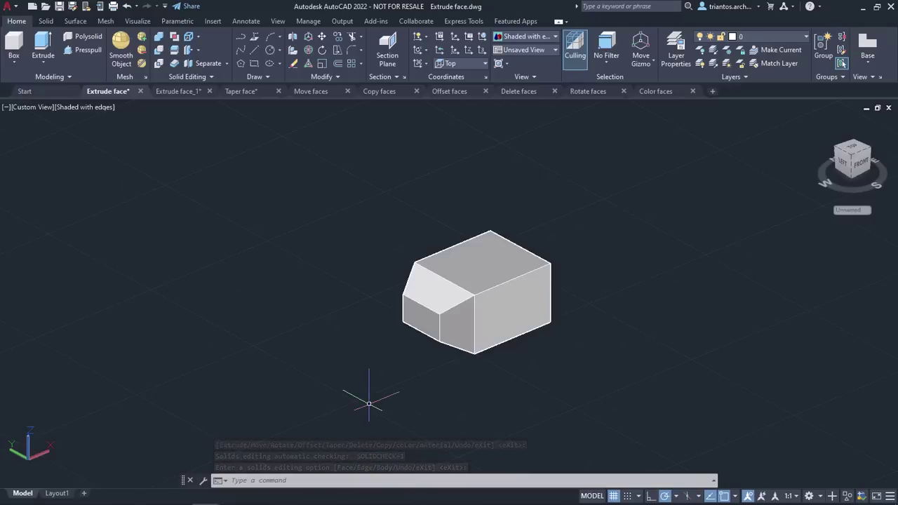
Step: In the Extrude face_1 drawing, extrude the box's left face along the bent path line that starts at its lower corner
{"action": "left_click", "coordinate": [191, 91]}
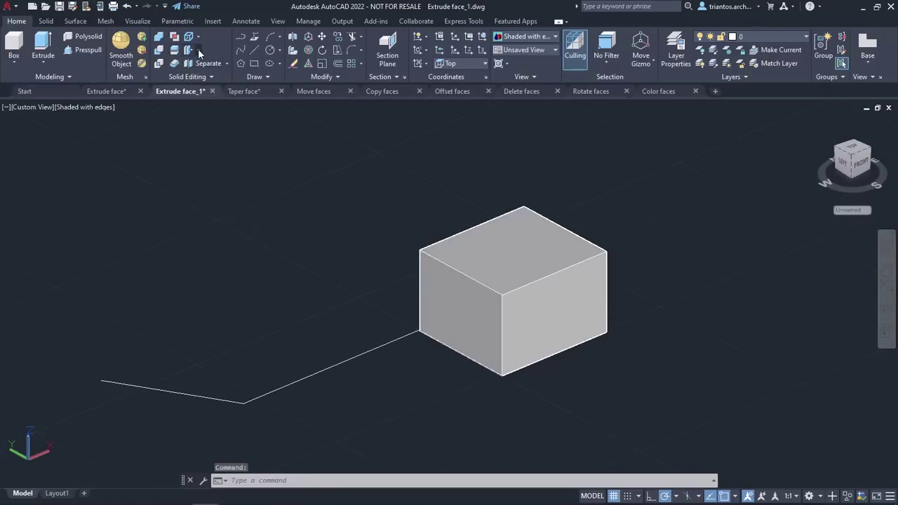
{"action": "left_click", "coordinate": [198, 50]}
{"action": "left_click", "coordinate": [209, 66]}
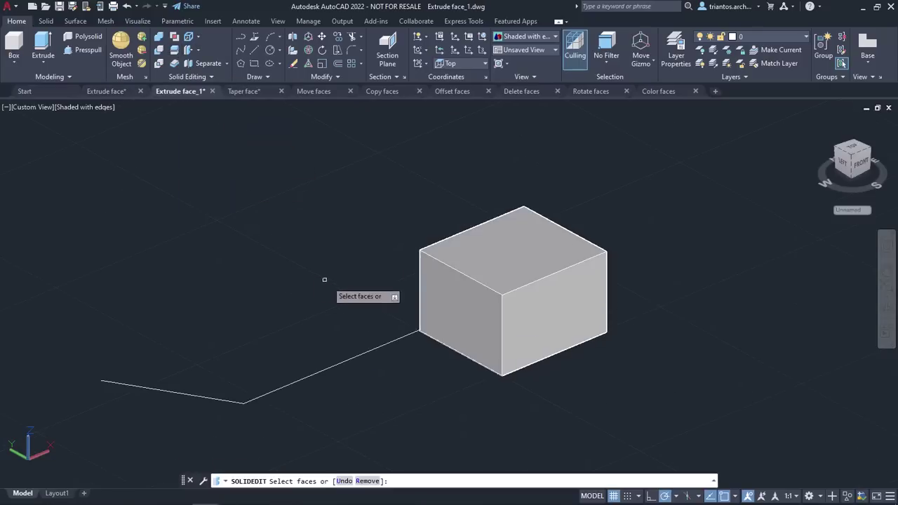
{"action": "left_click", "coordinate": [449, 309]}
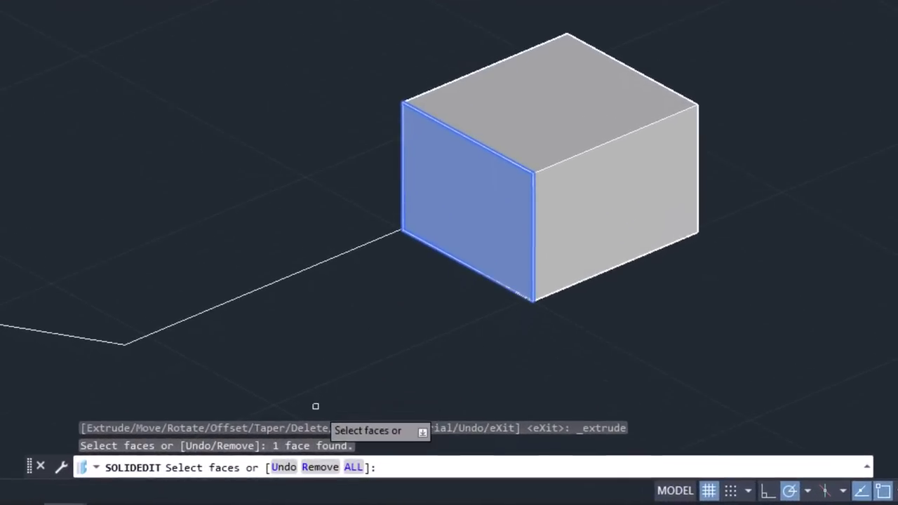
{"action": "left_click", "coordinate": [320, 467]}
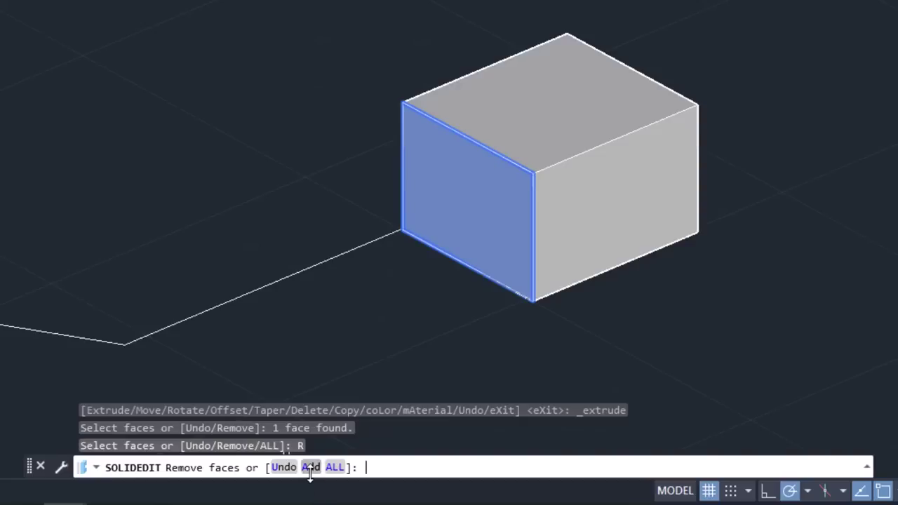
{"action": "left_click", "coordinate": [310, 467]}
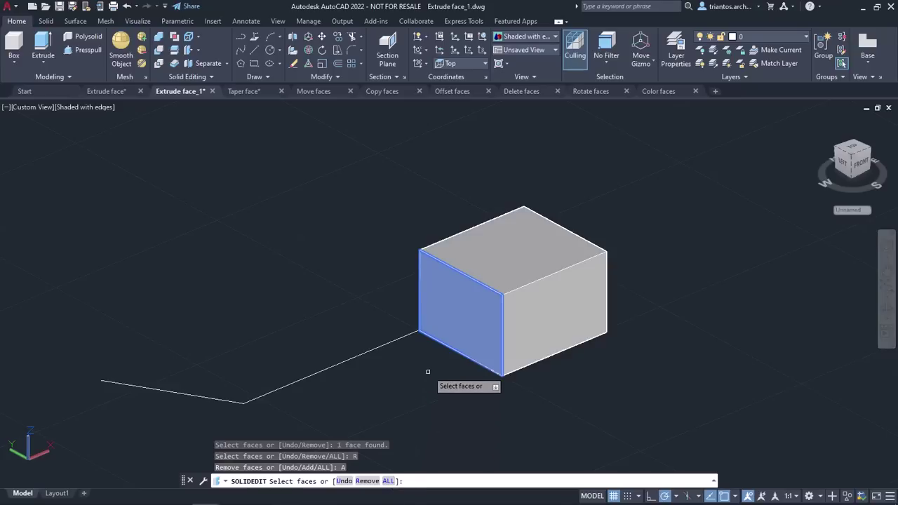
{"action": "key", "text": "Return"}
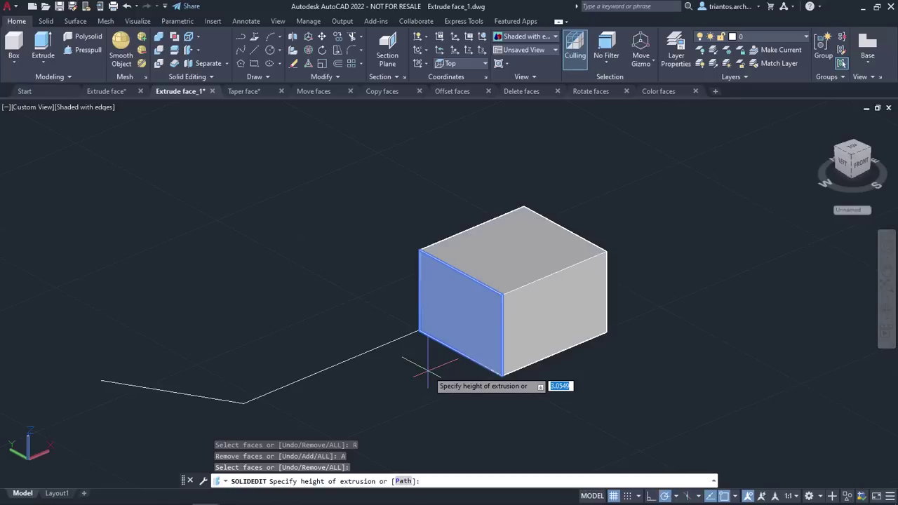
{"action": "left_click", "coordinate": [403, 481]}
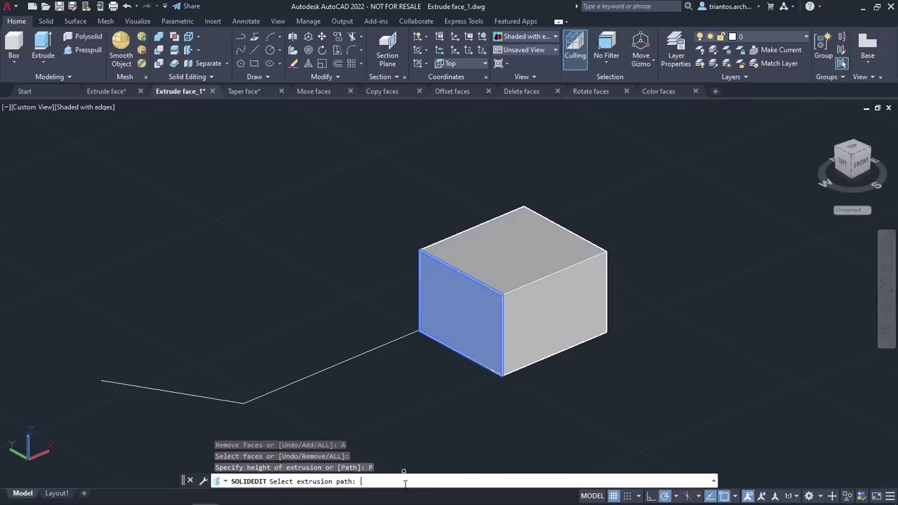
{"action": "left_click", "coordinate": [360, 354]}
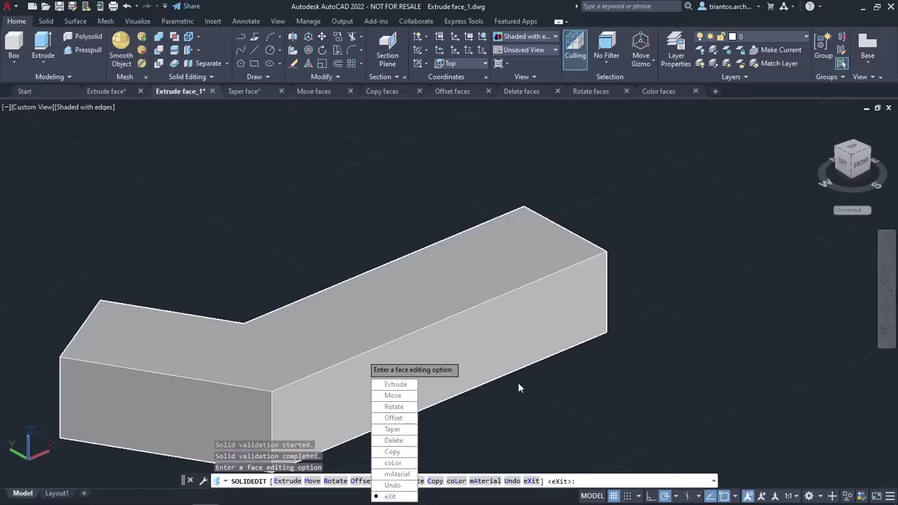
{"action": "key", "text": "Return"}
{"action": "key", "text": "Return"}
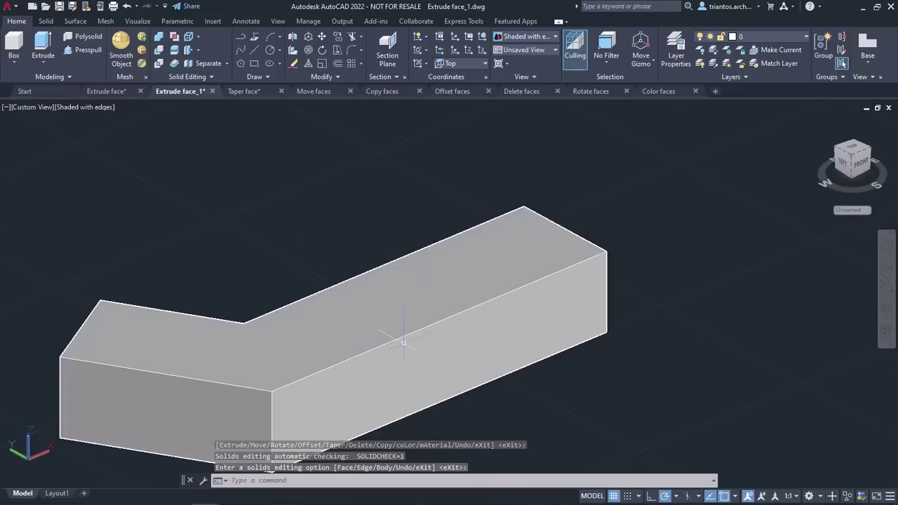
{"action": "middle_click_drag", "start_coordinate": [487, 349], "coordinate": [565, 265]}
{"action": "key", "text": "Return"}
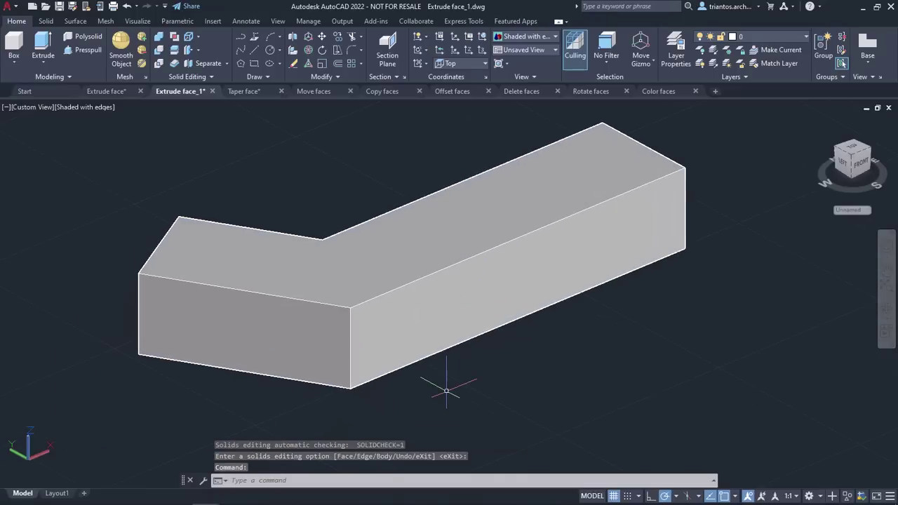
Step: In the Taper face drawing, taper the box's top face by 10 with SOLIDEDIT, from the front-left corner along the front top edge
{"action": "left_click", "coordinate": [242, 91]}
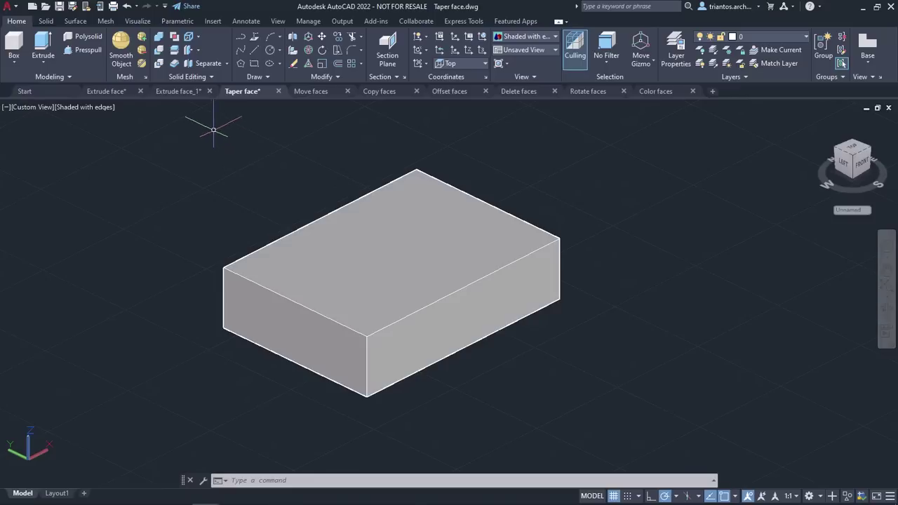
{"action": "left_click", "coordinate": [198, 51]}
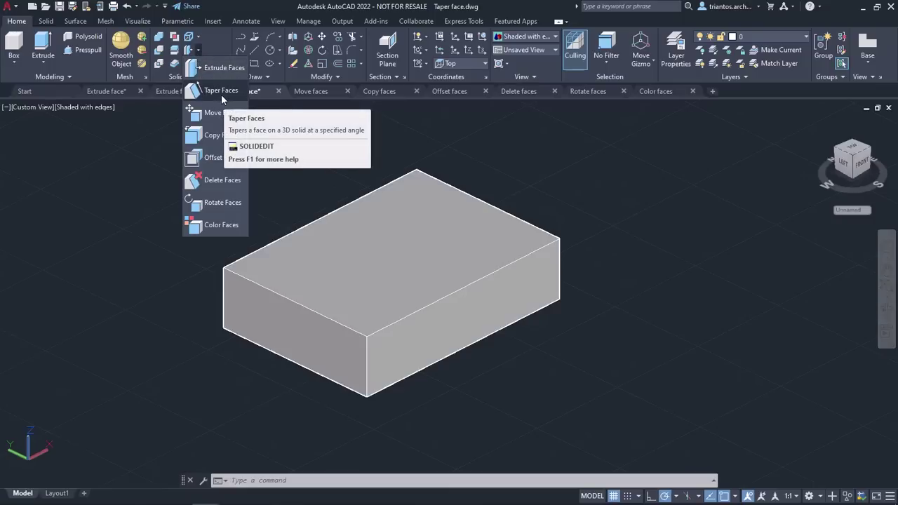
{"action": "left_click", "coordinate": [221, 90]}
{"action": "type", "text": "solidedit"}
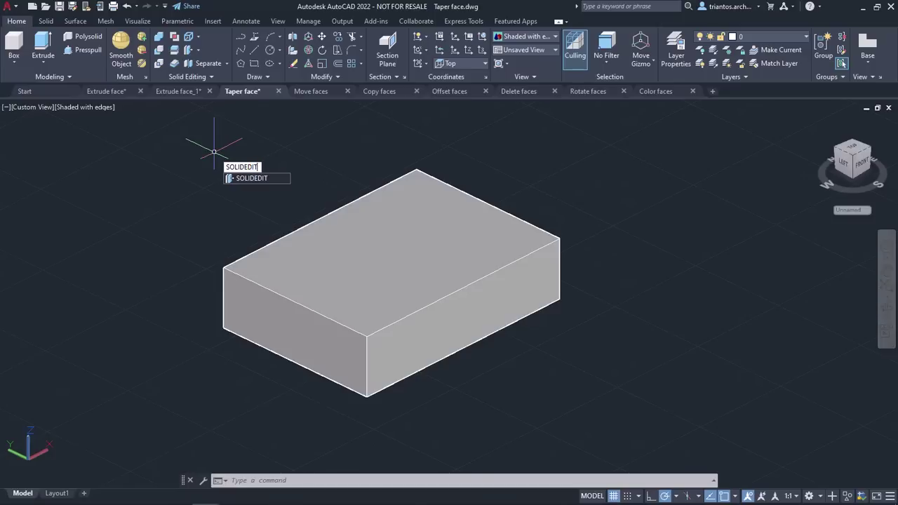
{"action": "key", "text": "Return"}
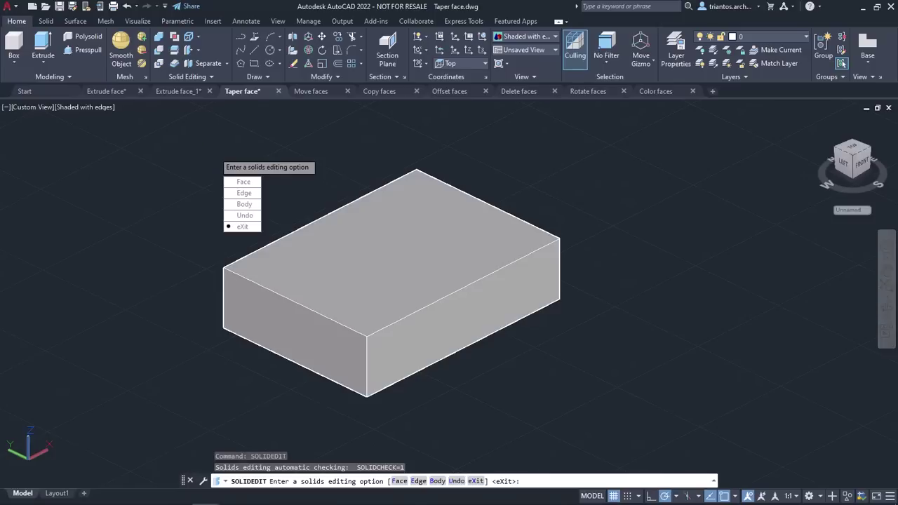
{"action": "left_click", "coordinate": [242, 183]}
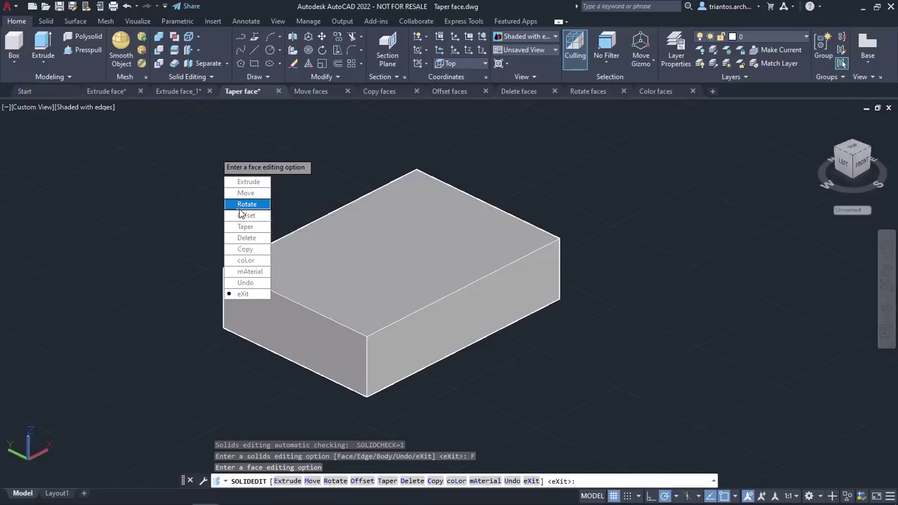
{"action": "left_click", "coordinate": [244, 226]}
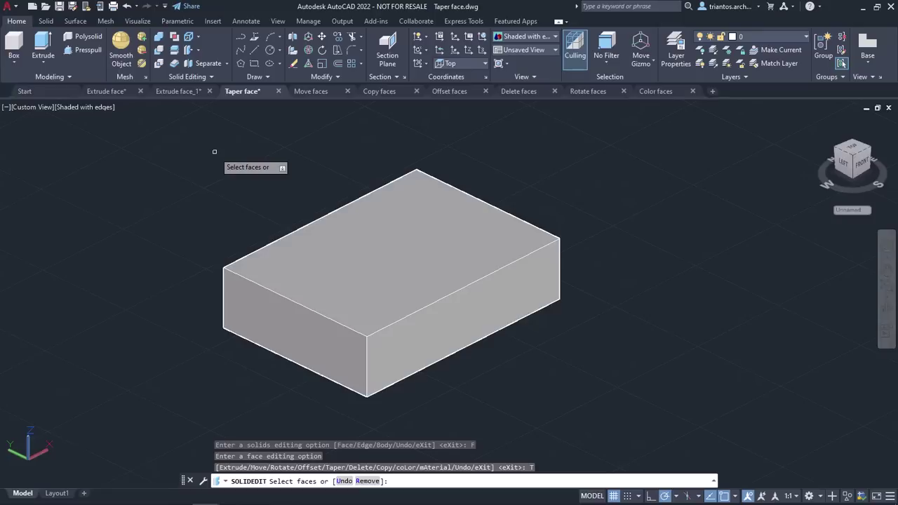
{"action": "left_click", "coordinate": [413, 238]}
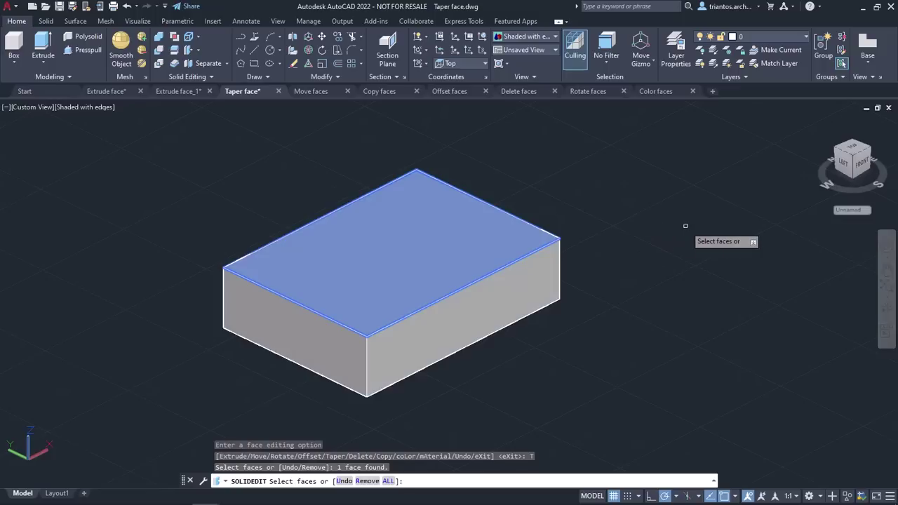
{"action": "key", "text": "Return"}
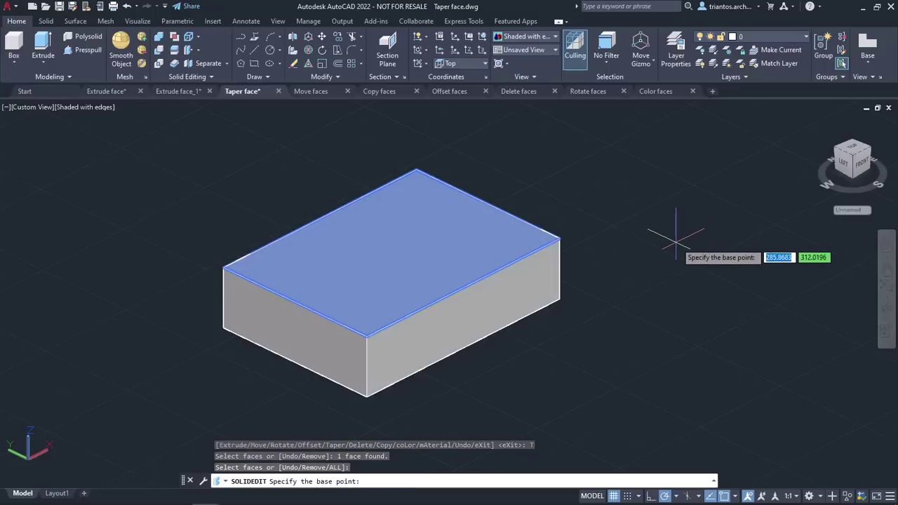
{"action": "left_click", "coordinate": [366, 336]}
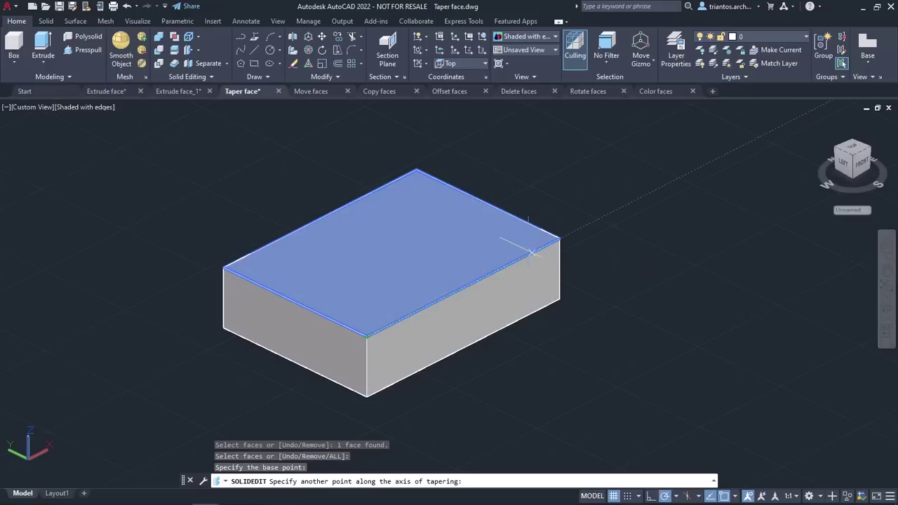
{"action": "left_click", "coordinate": [677, 180]}
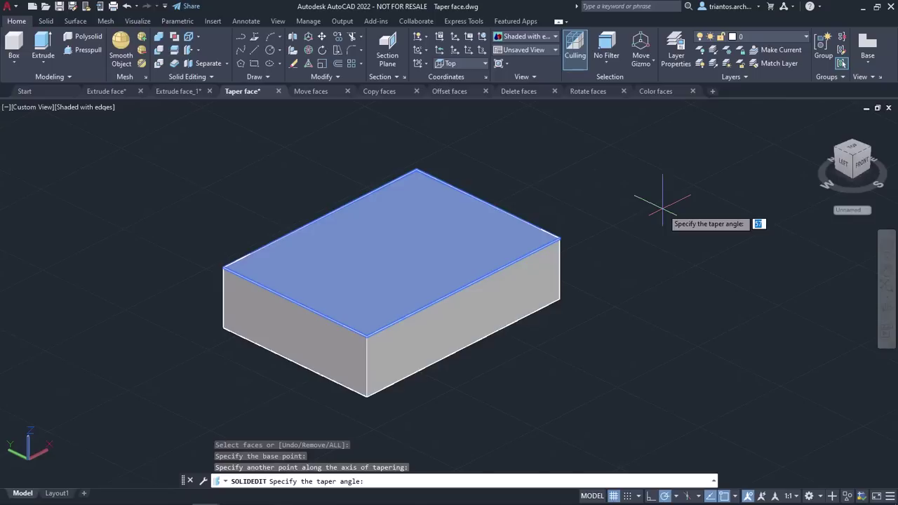
{"action": "type", "text": "10"}
{"action": "key", "text": "Return"}
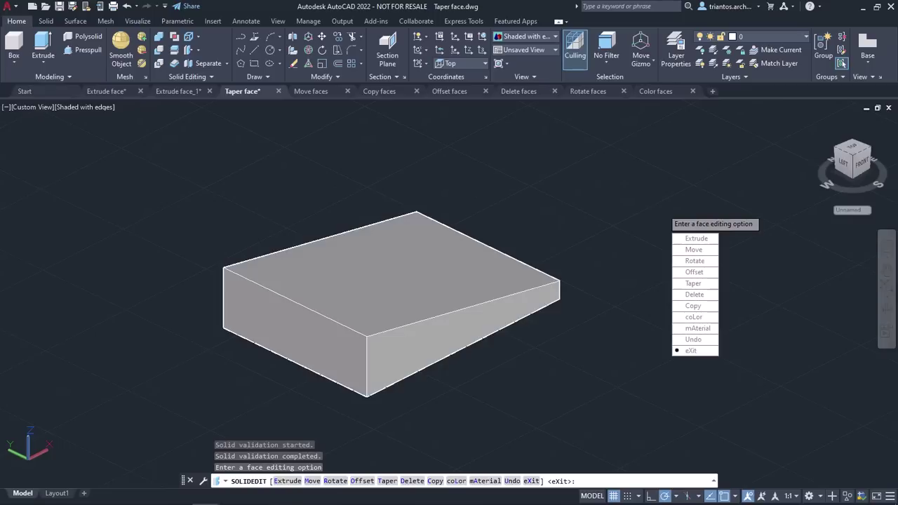
{"action": "key", "text": "Return"}
{"action": "key", "text": "Return"}
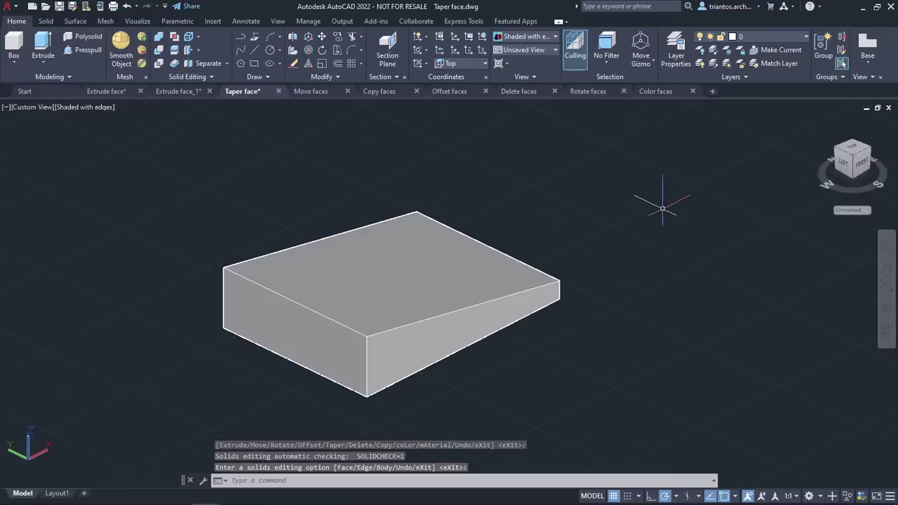
Step: Taper the wedge's front face by 15 along a vertical axis starting at its lower front-left corner
{"action": "left_click", "coordinate": [842, 163]}
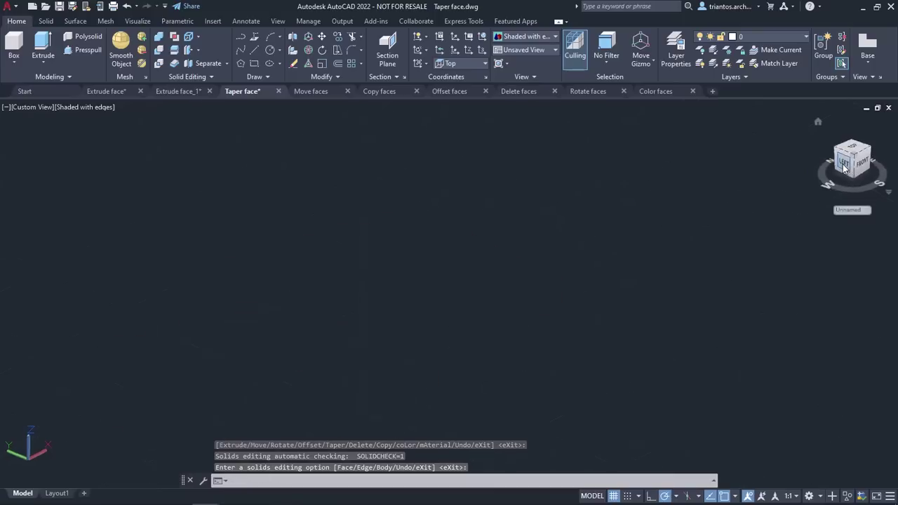
{"action": "middle_click_drag", "start_coordinate": [629, 220], "coordinate": [499, 249], "text": "shift"}
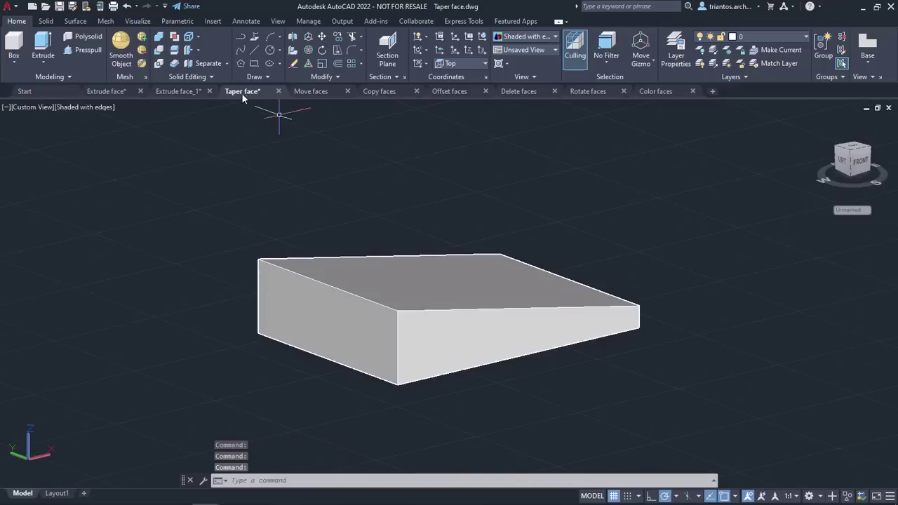
{"action": "left_click", "coordinate": [197, 49]}
{"action": "left_click", "coordinate": [203, 88]}
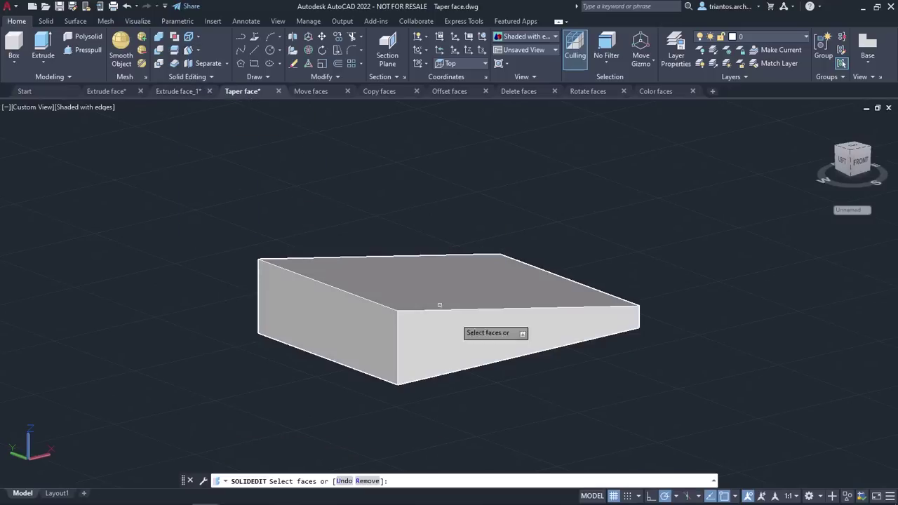
{"action": "left_click", "coordinate": [486, 347]}
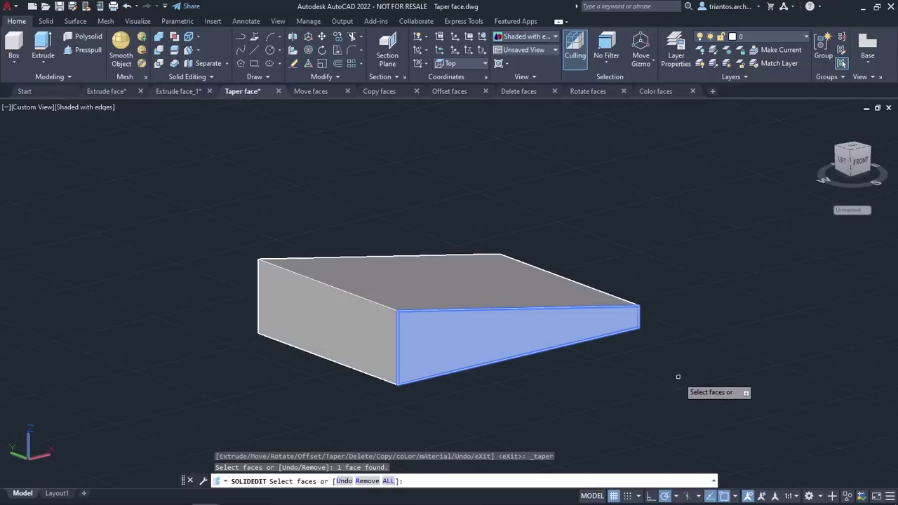
{"action": "key", "text": "Return"}
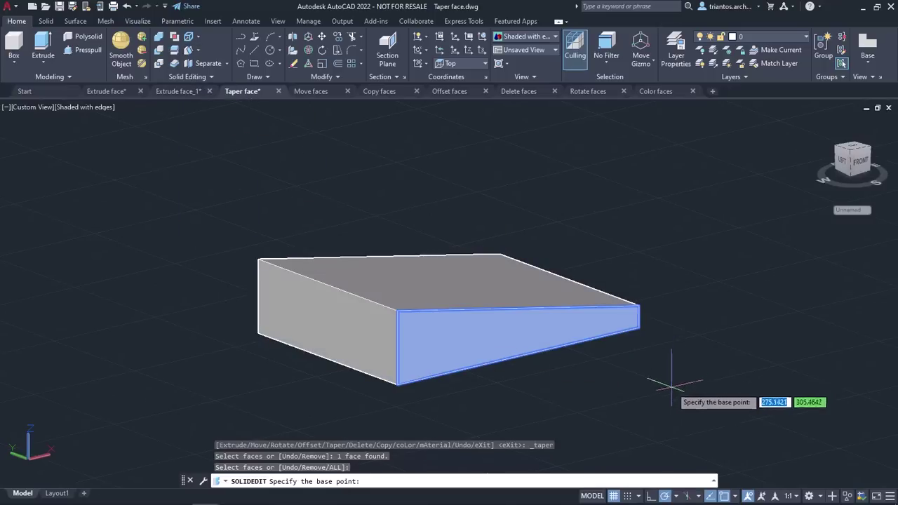
{"action": "left_click", "coordinate": [397, 384]}
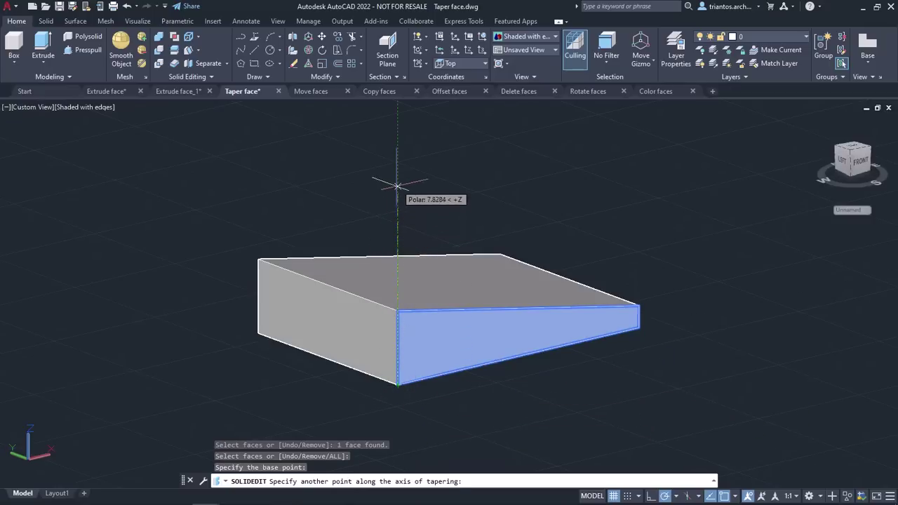
{"action": "left_click", "coordinate": [397, 143]}
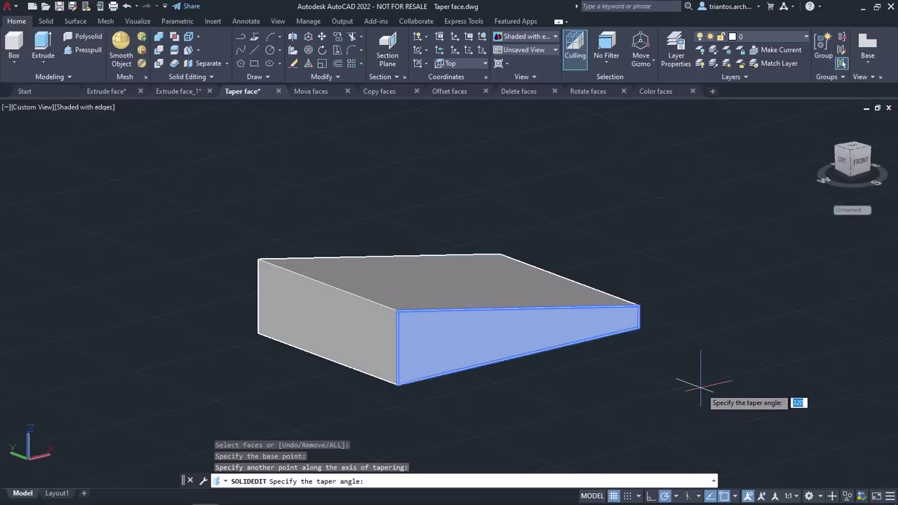
{"action": "type", "text": "15"}
{"action": "key", "text": "Return"}
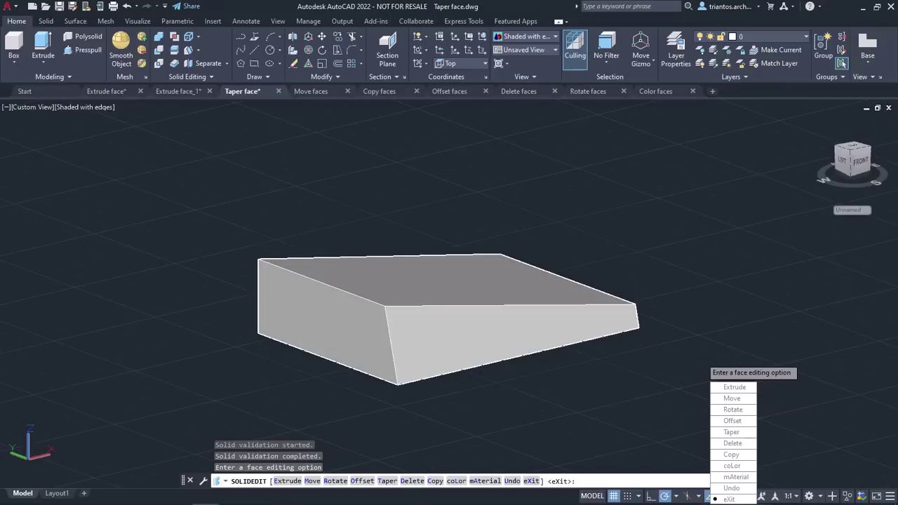
{"action": "key", "text": "Return"}
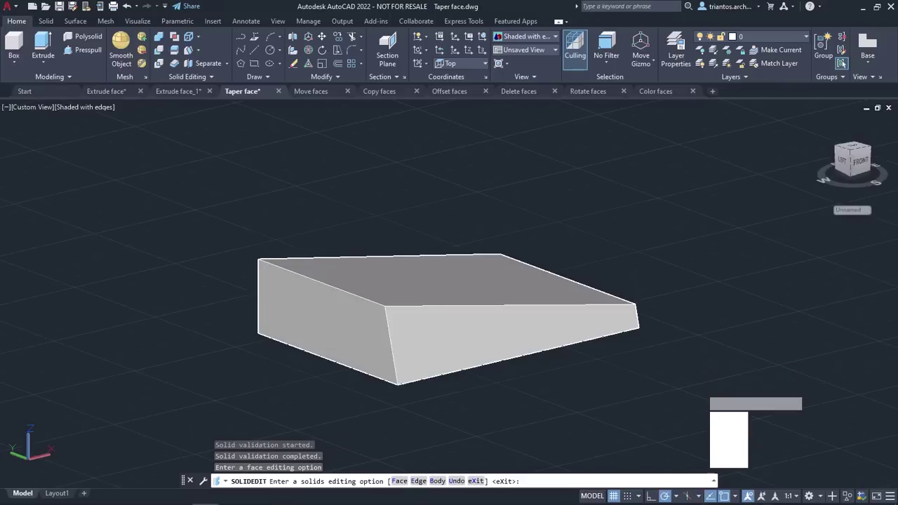
{"action": "middle_click_drag", "start_coordinate": [697, 371], "coordinate": [527, 376], "text": "shift"}
{"action": "key", "text": "Return"}
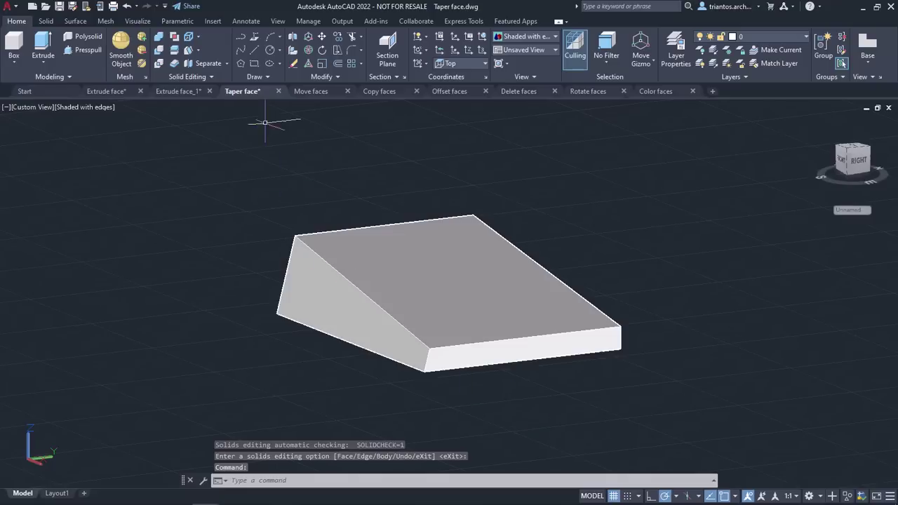
Step: In the Move faces drawing, move the cylindrical hole's face with SOLIDEDIT in the positive X direction toward the box's far end
{"action": "left_click", "coordinate": [294, 92]}
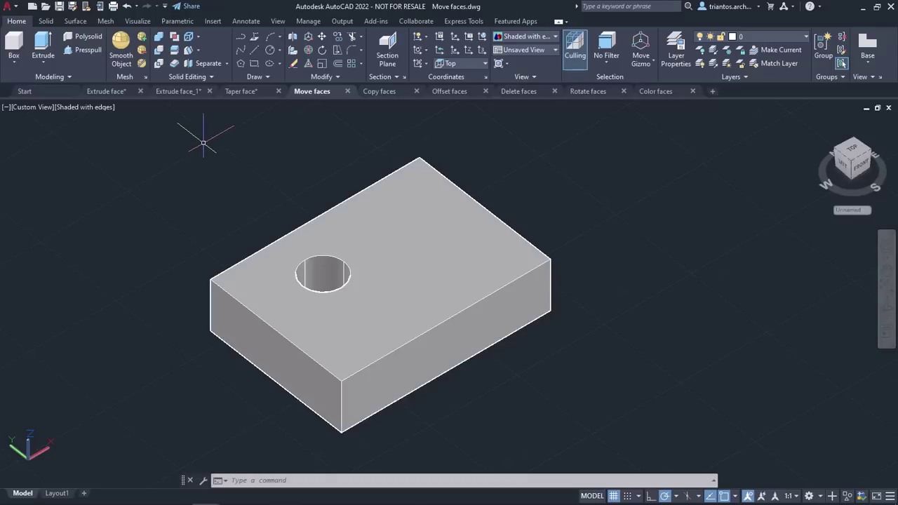
{"action": "left_click", "coordinate": [197, 51]}
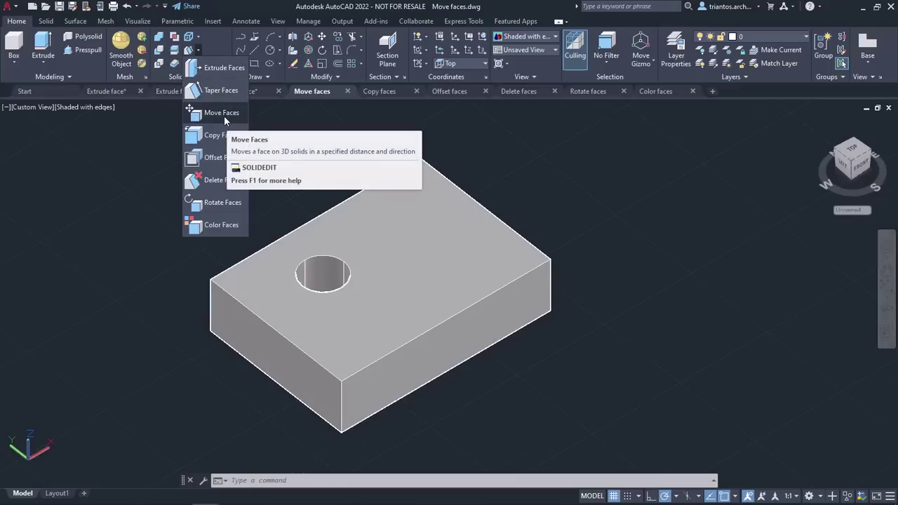
{"action": "left_click", "coordinate": [222, 114]}
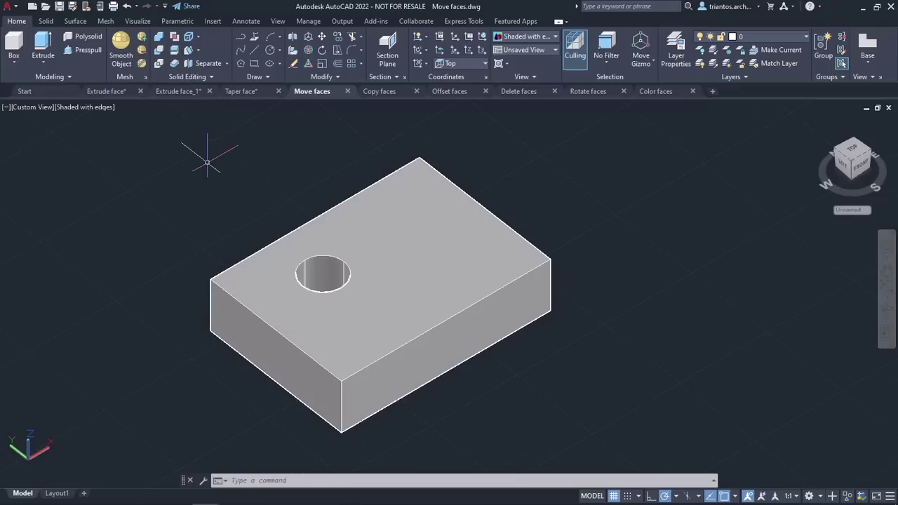
{"action": "type", "text": "SOLIDED"}
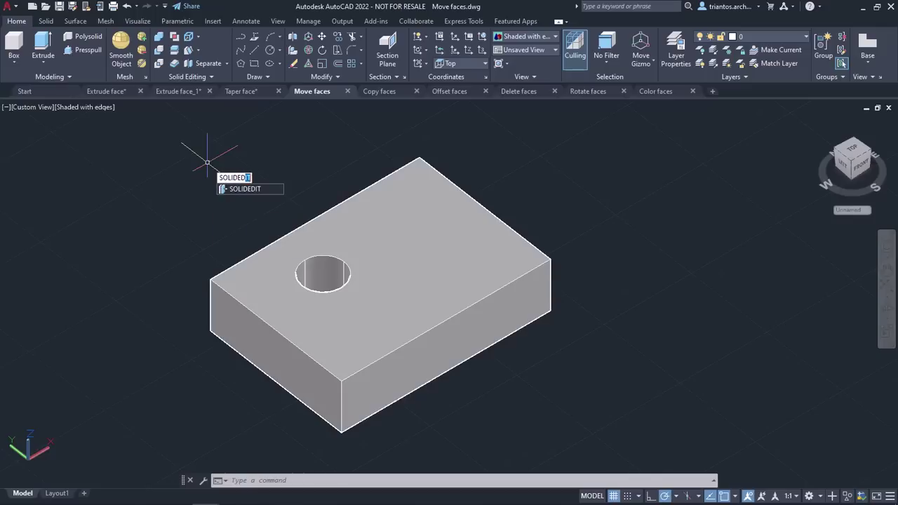
{"action": "type", "text": "IT"}
{"action": "key", "text": "Return"}
{"action": "type", "text": "F"}
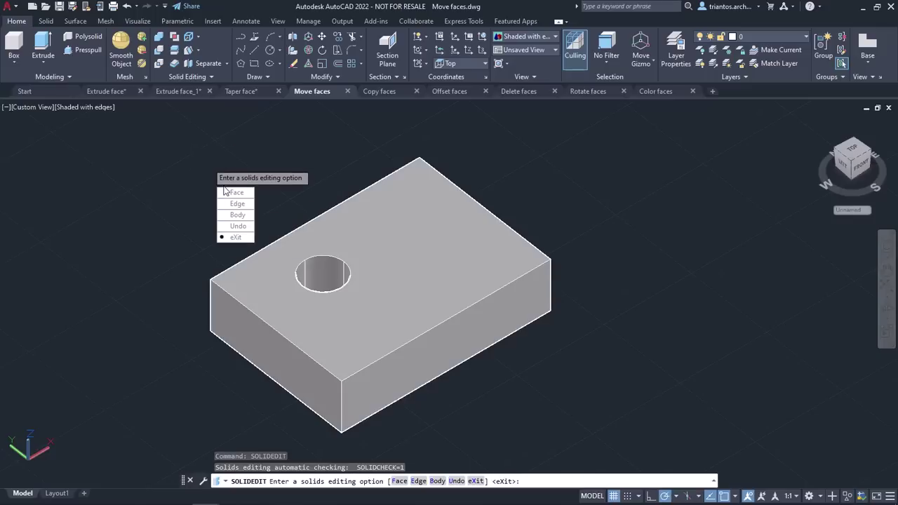
{"action": "key", "text": "Return"}
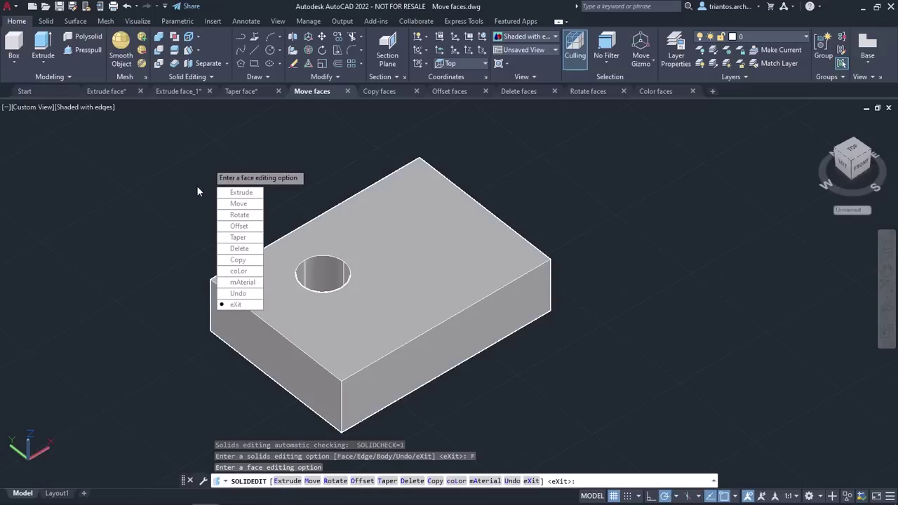
{"action": "type", "text": "M"}
{"action": "key", "text": "Return"}
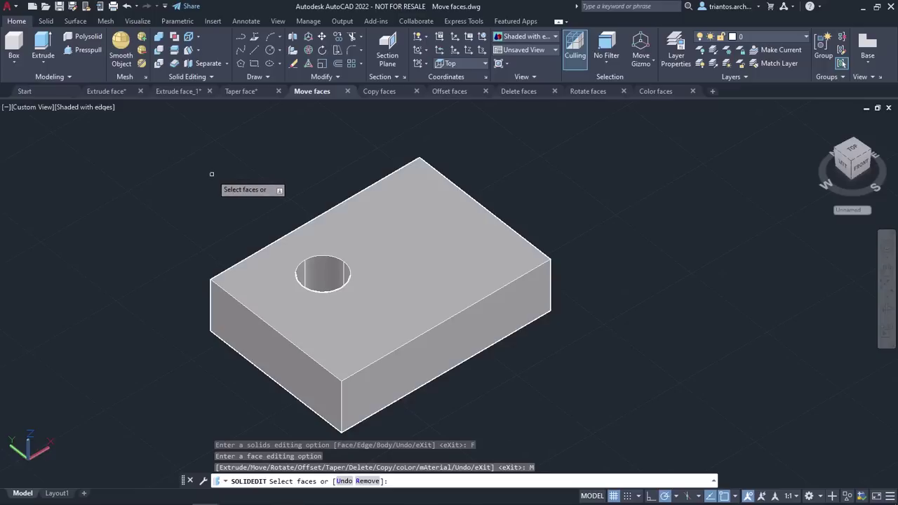
{"action": "left_click", "coordinate": [316, 272]}
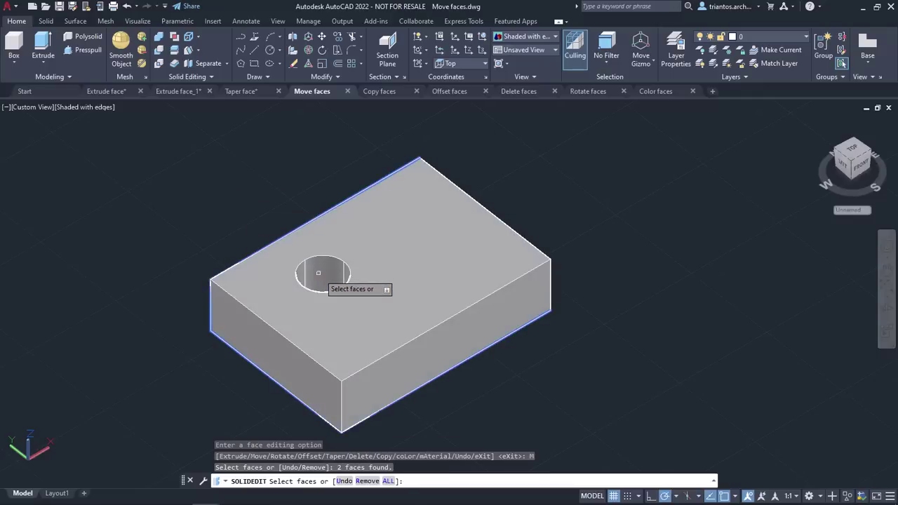
{"action": "left_click", "coordinate": [319, 274]}
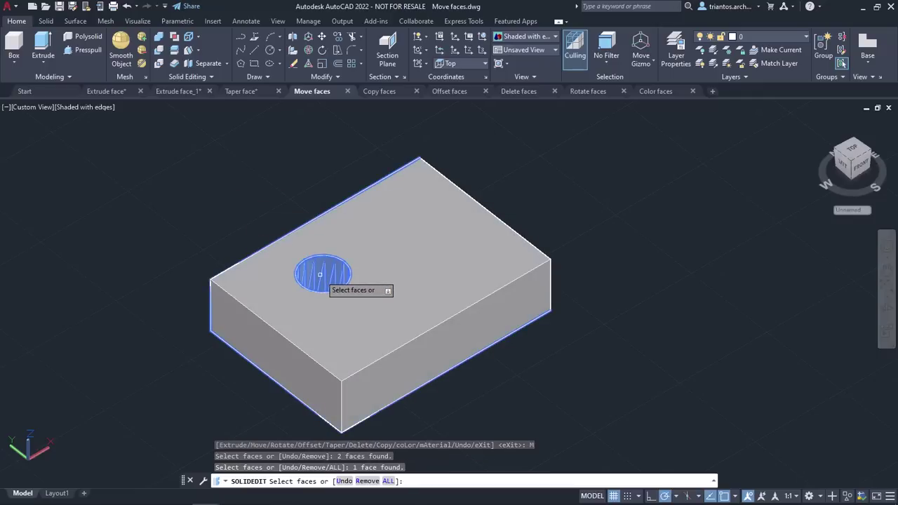
{"action": "key", "text": "Return"}
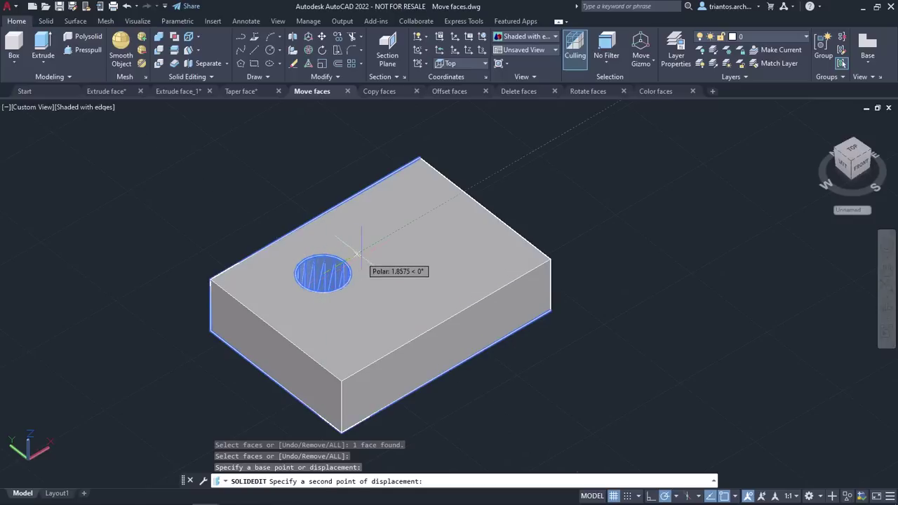
{"action": "left_click", "coordinate": [412, 221]}
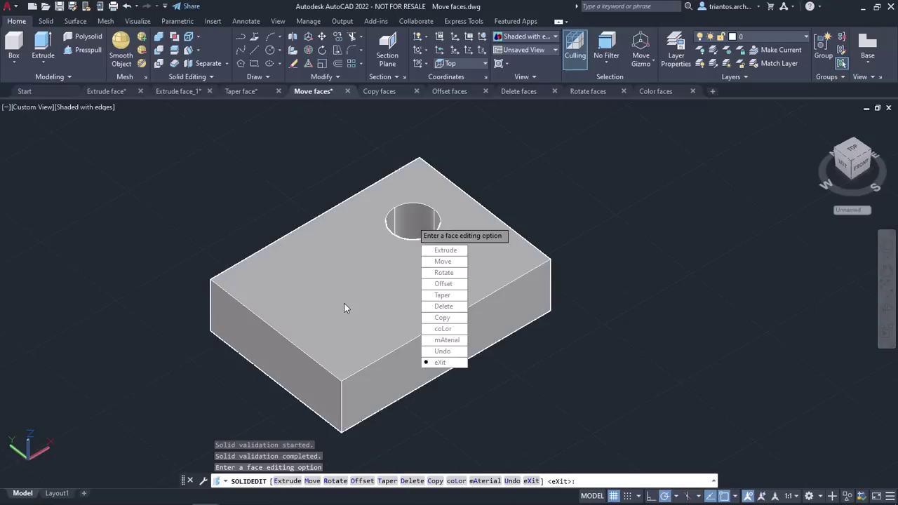
{"action": "key", "text": "Return"}
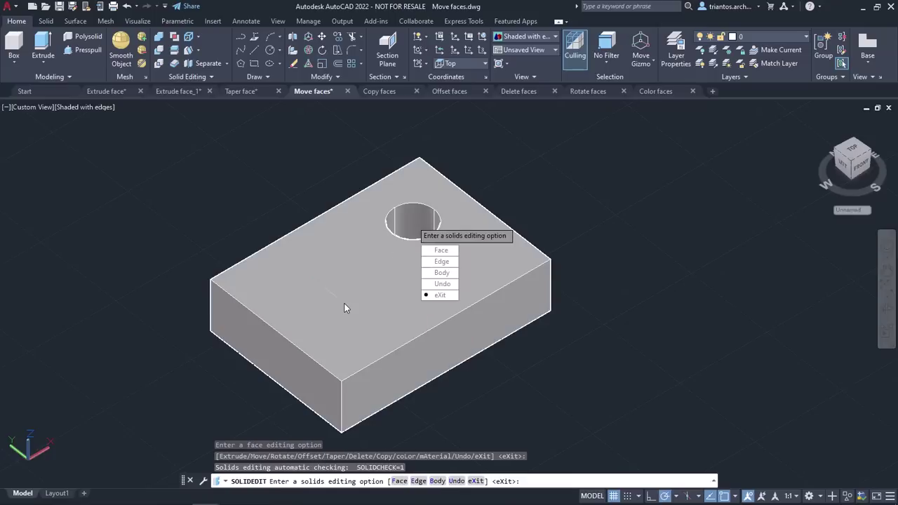
{"action": "key", "text": "Return"}
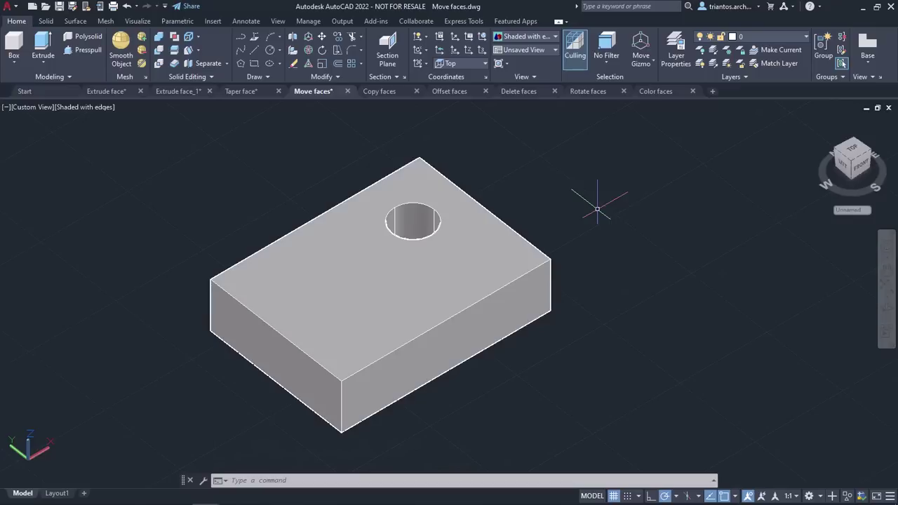
Step: In the Copy faces drawing, copy the box's left face with SOLIDEDIT outward along 180°, from its lower back corner to a point clear of the box
{"action": "left_click", "coordinate": [378, 91]}
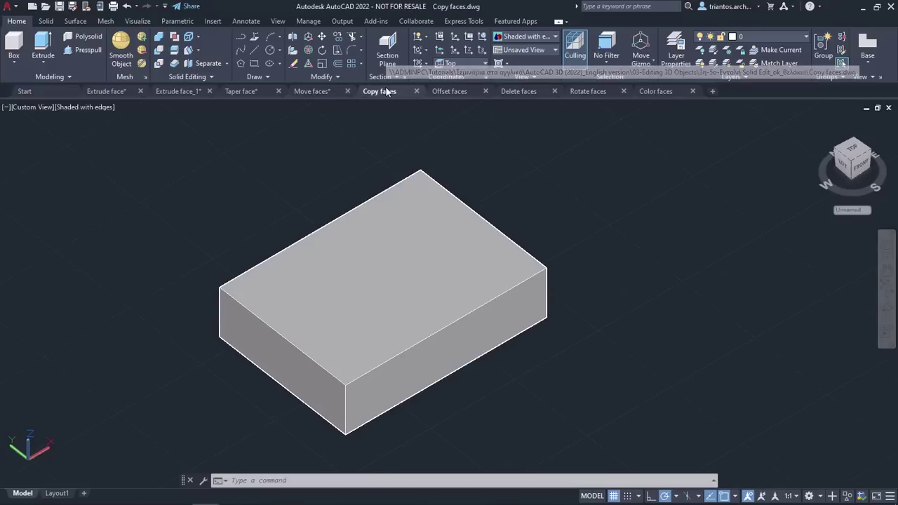
{"action": "middle_click_drag", "start_coordinate": [231, 187], "coordinate": [269, 170]}
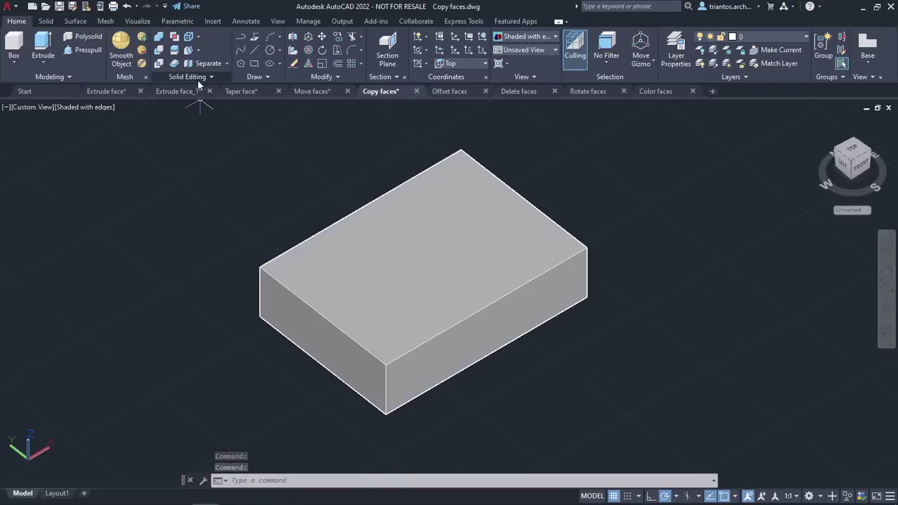
{"action": "left_click", "coordinate": [198, 51]}
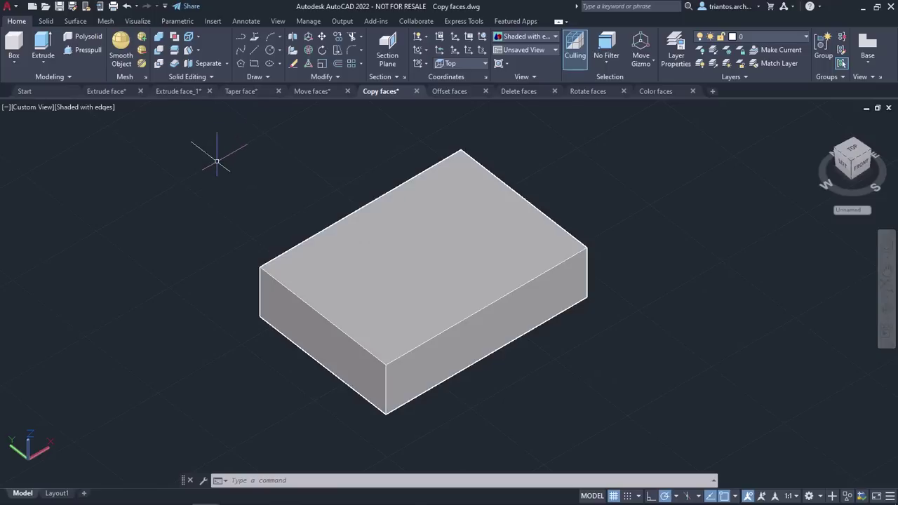
{"action": "type", "text": "SOLID"}
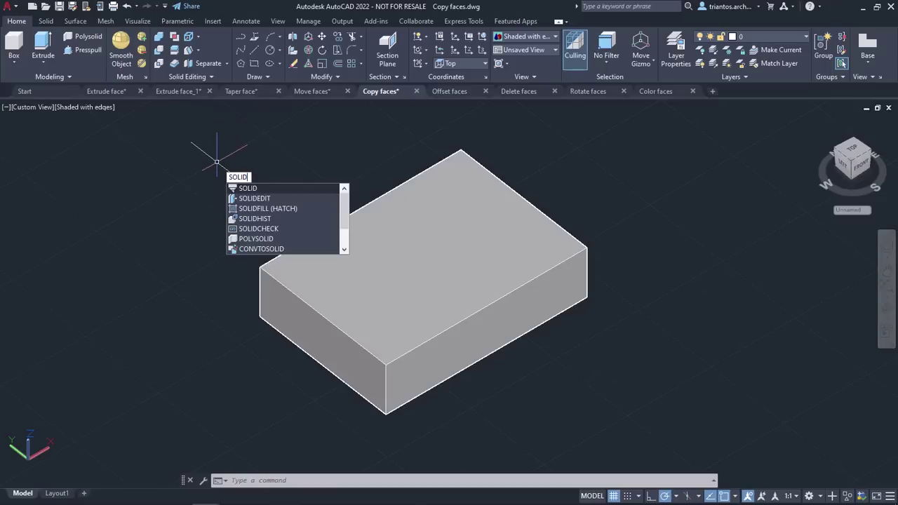
{"action": "type", "text": "Edit"}
{"action": "key", "text": "Return"}
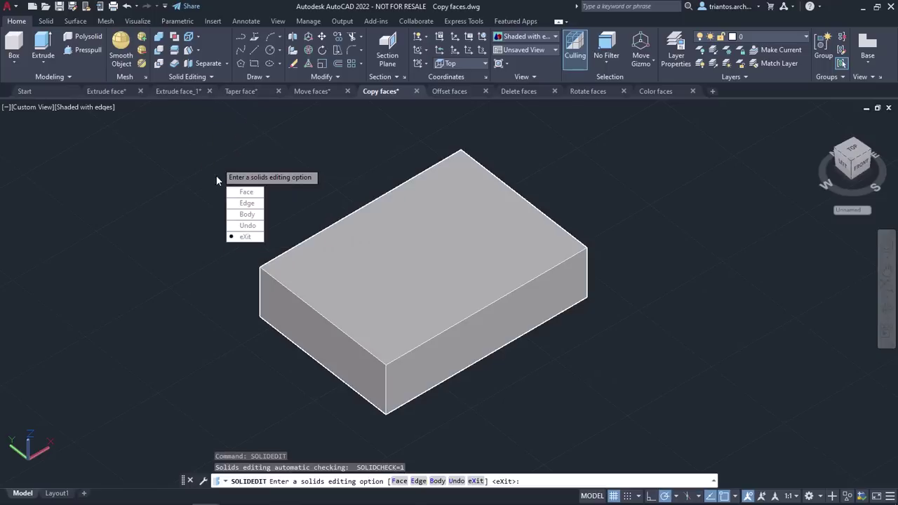
{"action": "left_click", "coordinate": [241, 194]}
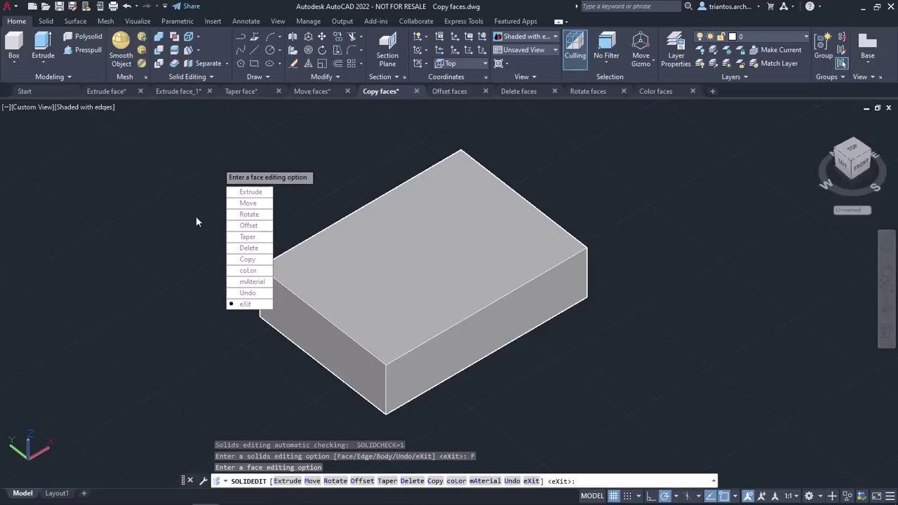
{"action": "left_click", "coordinate": [247, 258]}
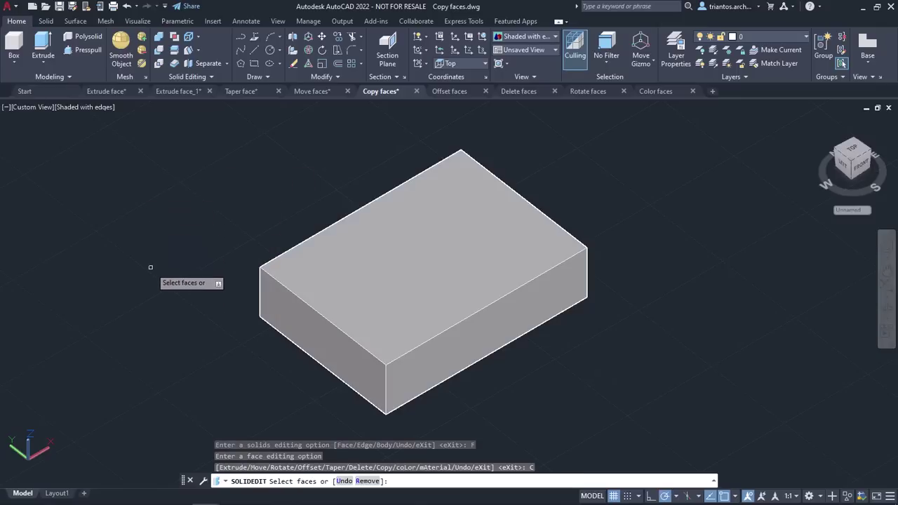
{"action": "left_click", "coordinate": [281, 314]}
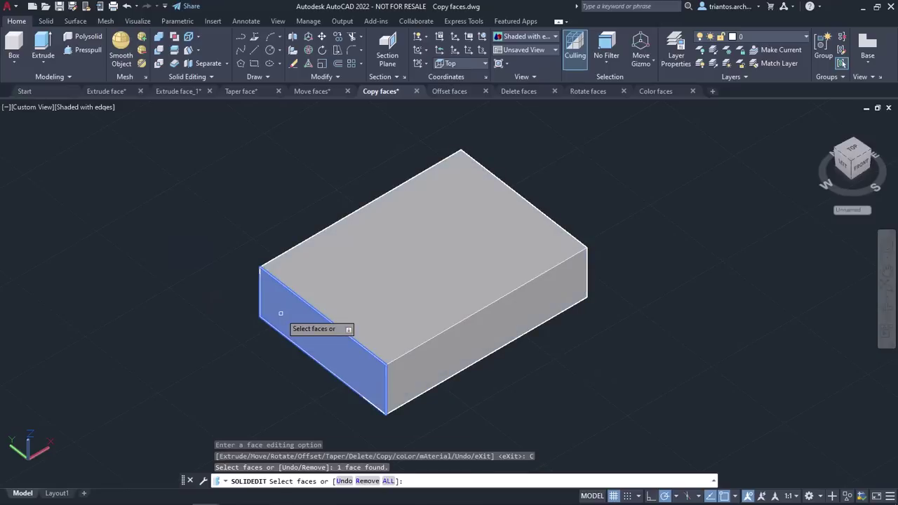
{"action": "key", "text": "Return"}
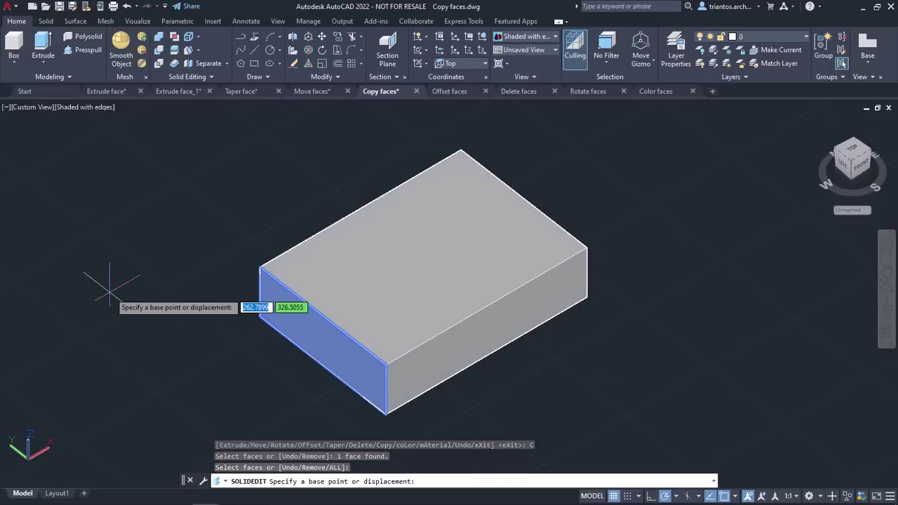
{"action": "mouse_move", "coordinate": [122, 302]}
{"action": "middle_mouse_down", "text": "shift"}
{"action": "mouse_move", "coordinate": [139, 314]}
{"action": "mouse_move", "coordinate": [129, 300]}
{"action": "middle_mouse_up", "text": "shift"}
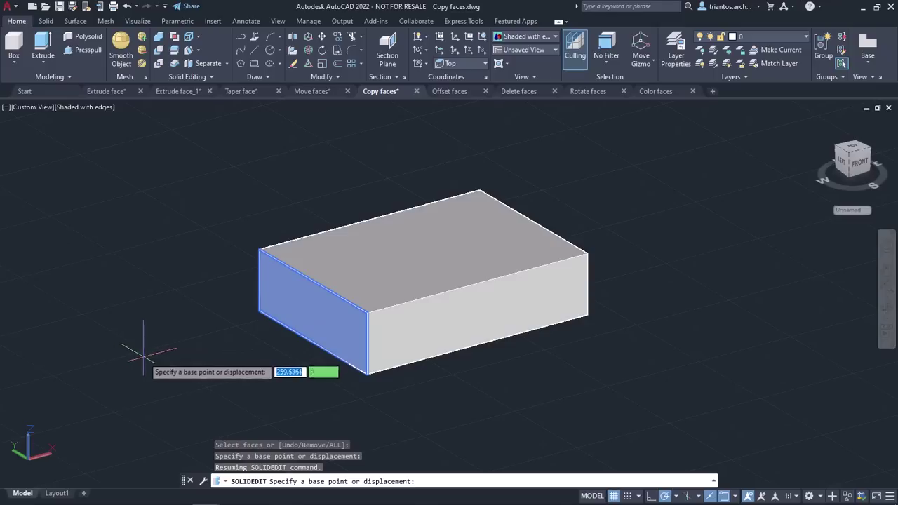
{"action": "left_click", "coordinate": [245, 315]}
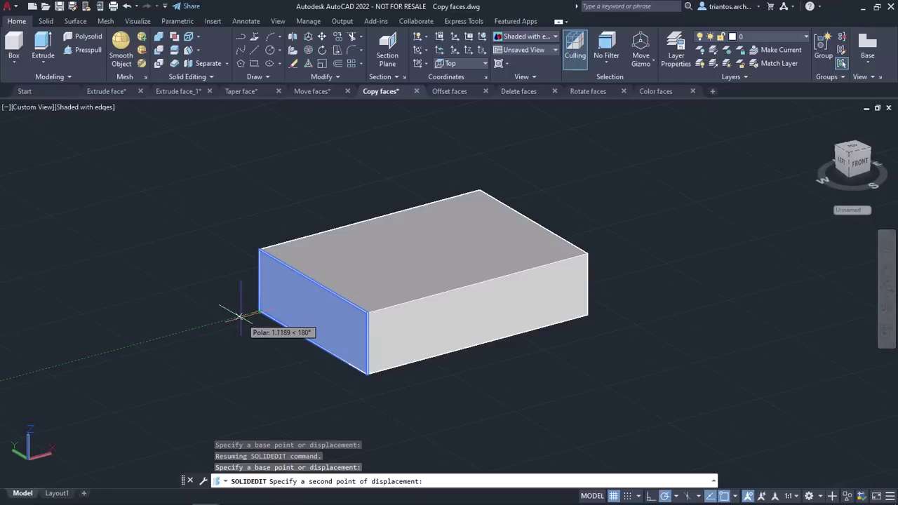
{"action": "left_click", "coordinate": [155, 338]}
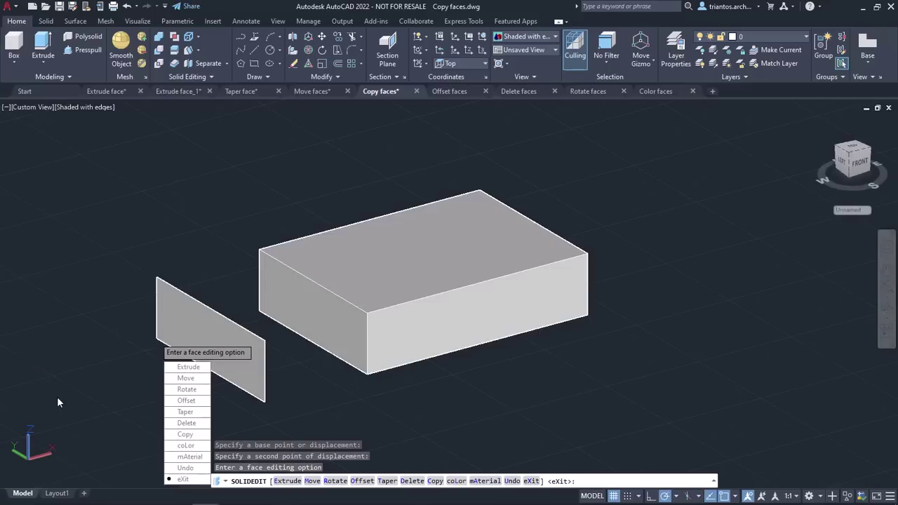
Step: Finish the face copy by exiting SOLIDEDIT and switch to the Offset faces drawing
{"action": "key", "text": "Return"}
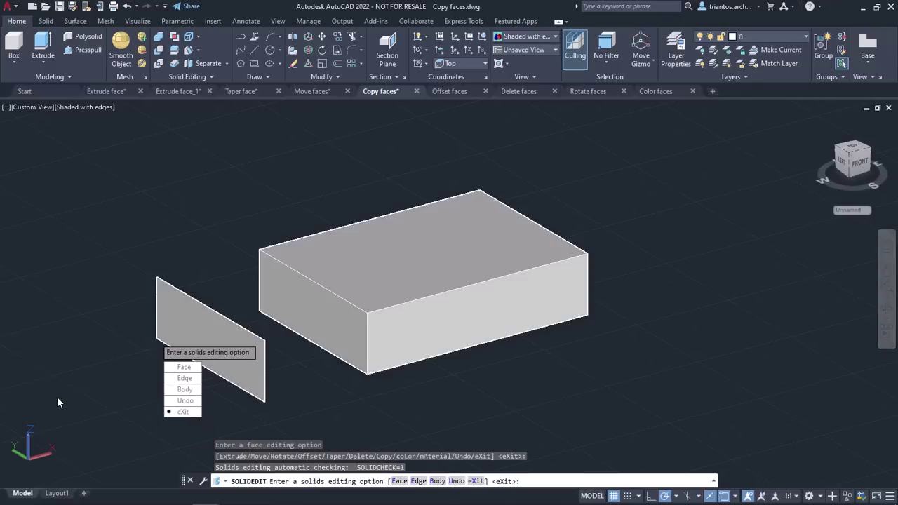
{"action": "key", "text": "Return"}
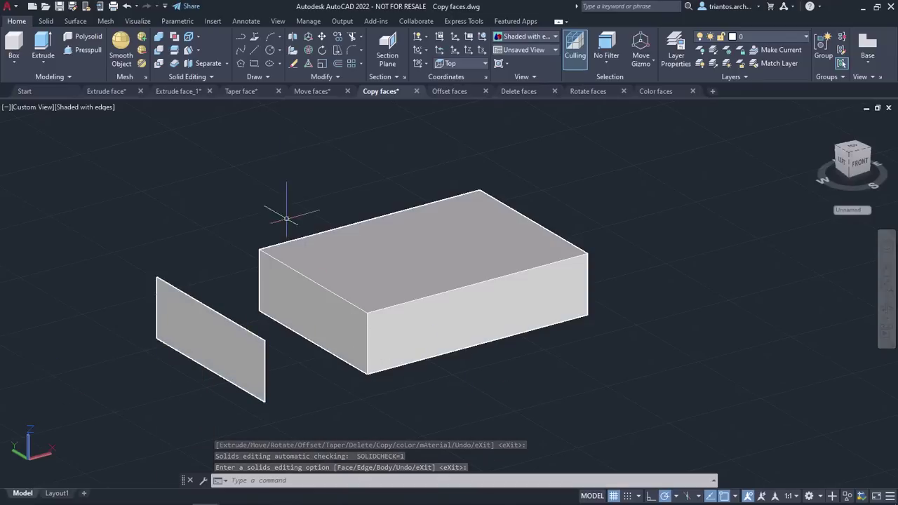
{"action": "left_click", "coordinate": [453, 91]}
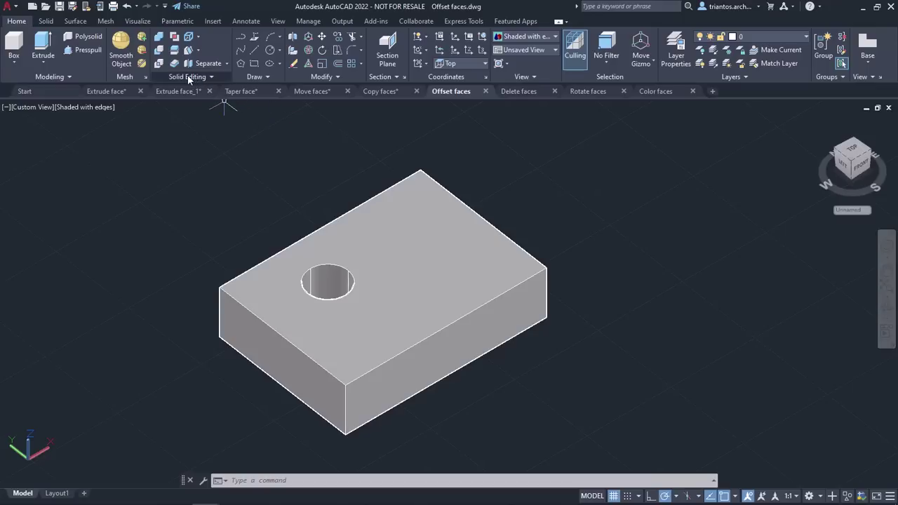
Step: Offset the box's cylindrical hole face by -0.6 with SOLIDEDIT to enlarge the hole
{"action": "left_click", "coordinate": [199, 49]}
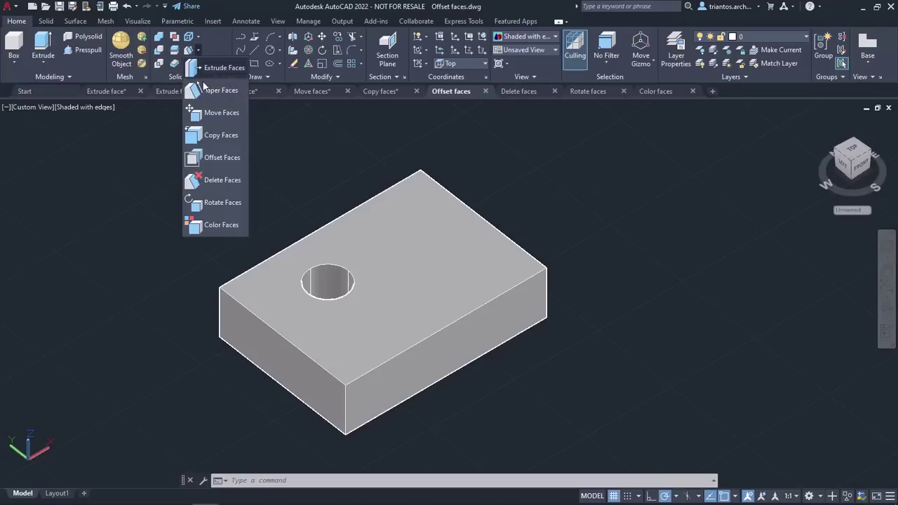
{"action": "left_click", "coordinate": [221, 157]}
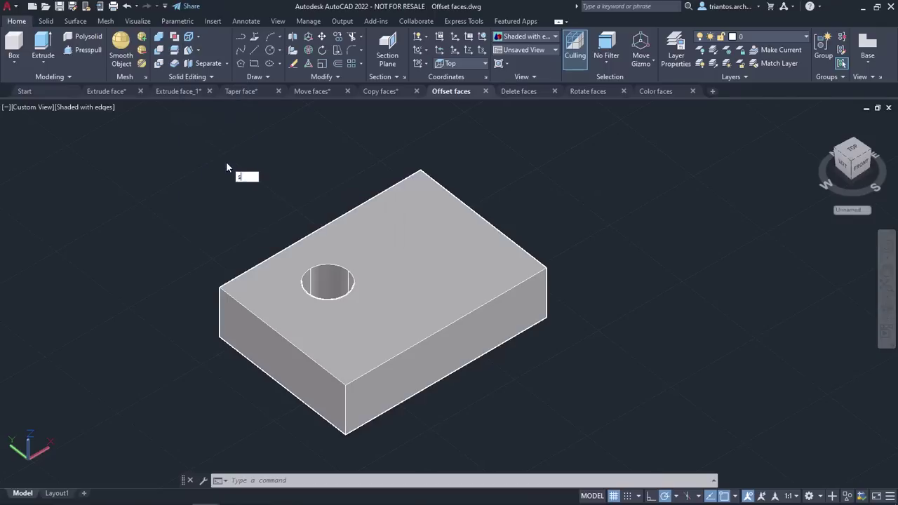
{"action": "type", "text": "solidedit"}
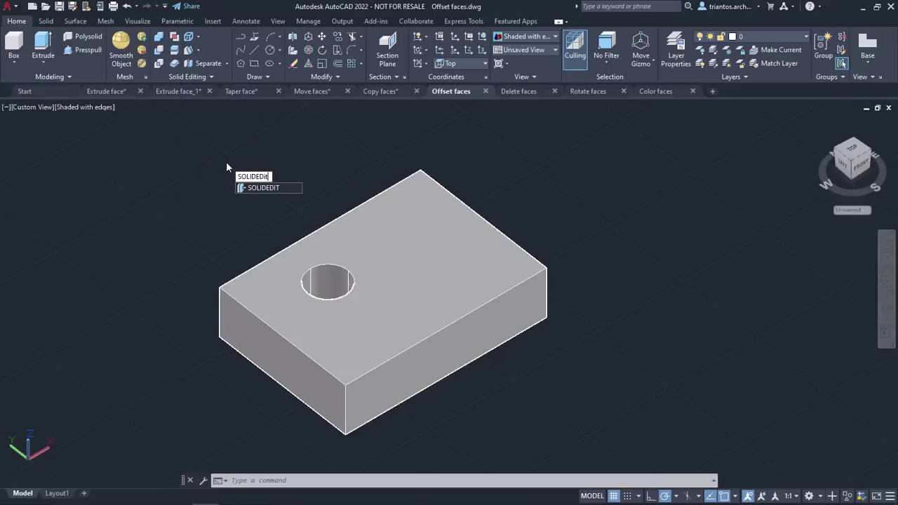
{"action": "key", "text": "Escape"}
{"action": "type", "text": "F"}
{"action": "key", "text": "Return"}
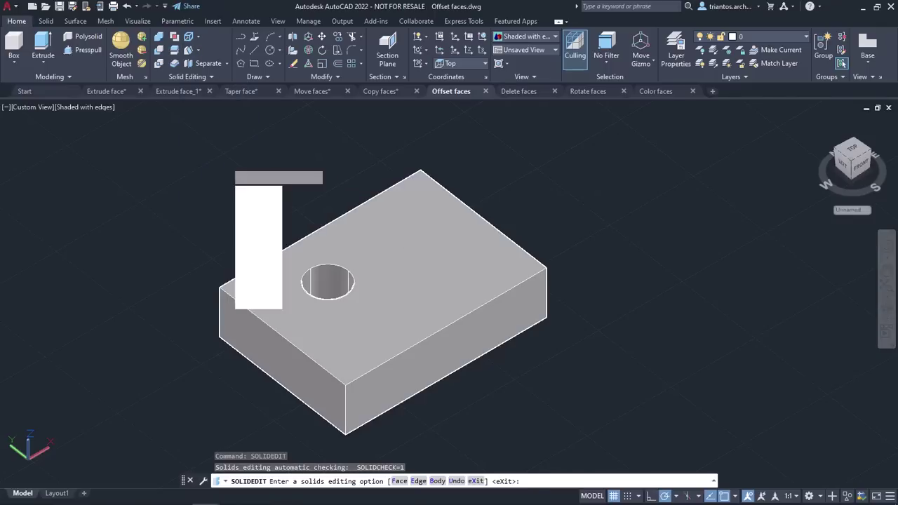
{"action": "type", "text": "O"}
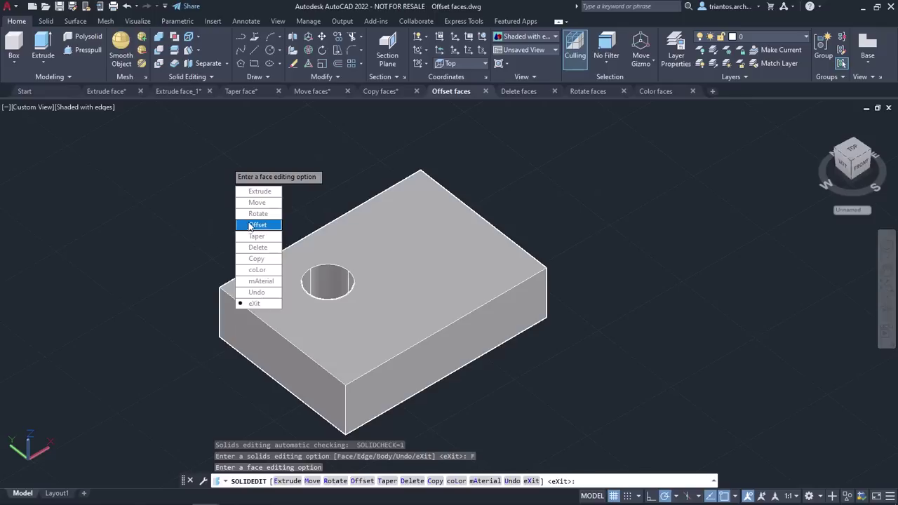
{"action": "key", "text": "Return"}
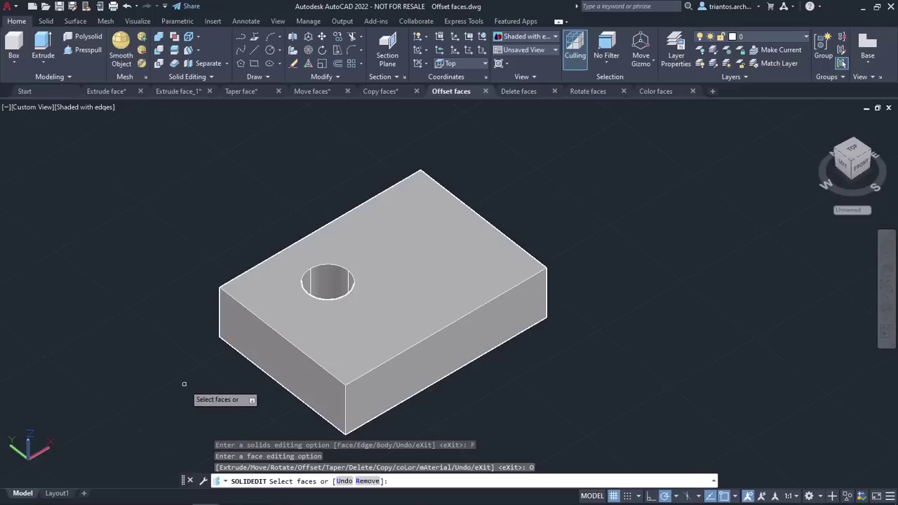
{"action": "left_click", "coordinate": [334, 283]}
{"action": "key", "text": "Return"}
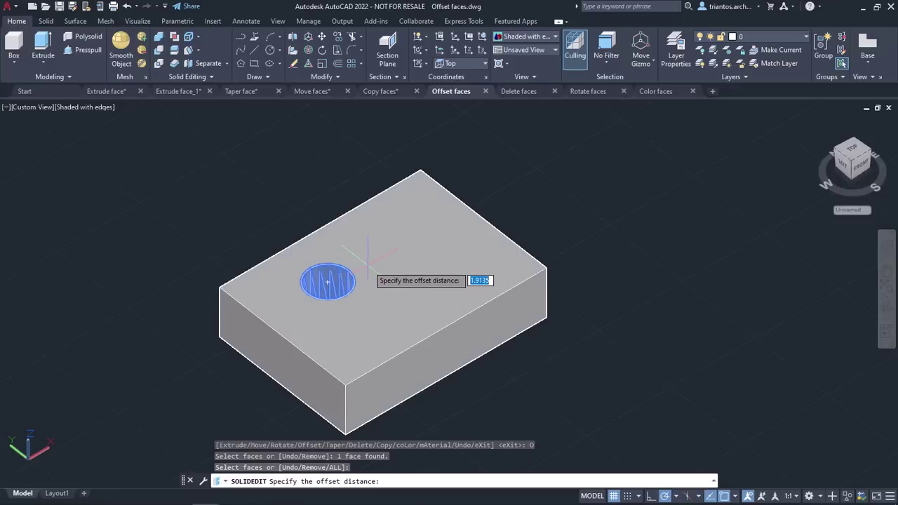
{"action": "type", "text": "-0.6"}
{"action": "key", "text": "Return"}
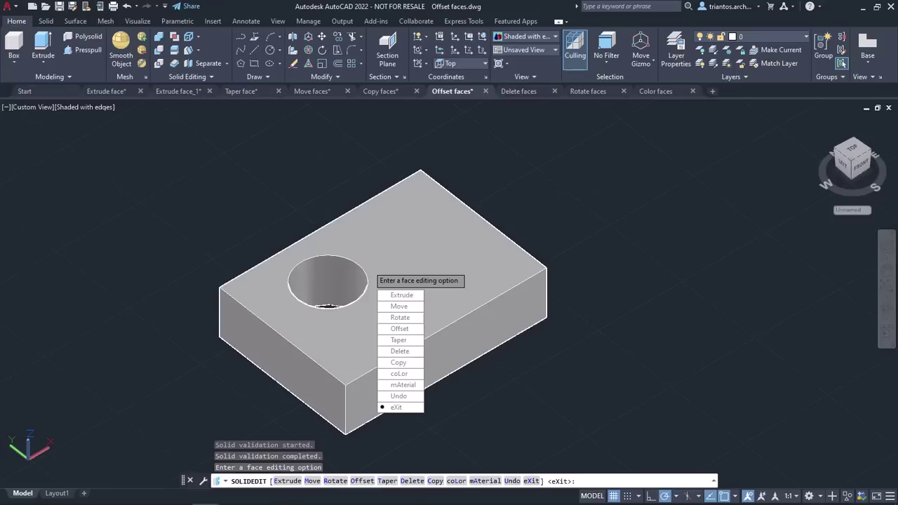
{"action": "key", "text": "Return"}
{"action": "key", "text": "Return"}
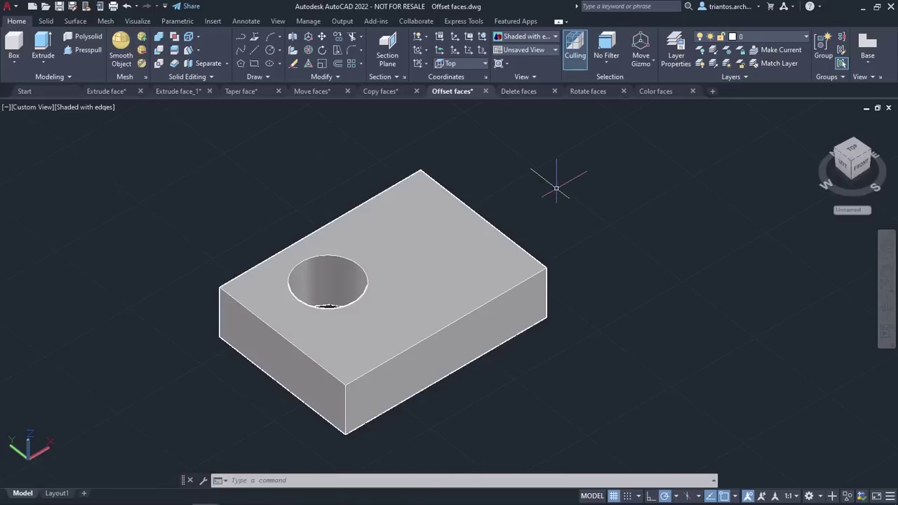
Step: In the Delete faces drawing, delete the box's cylindrical hole face with SOLIDEDIT
{"action": "left_click", "coordinate": [530, 94]}
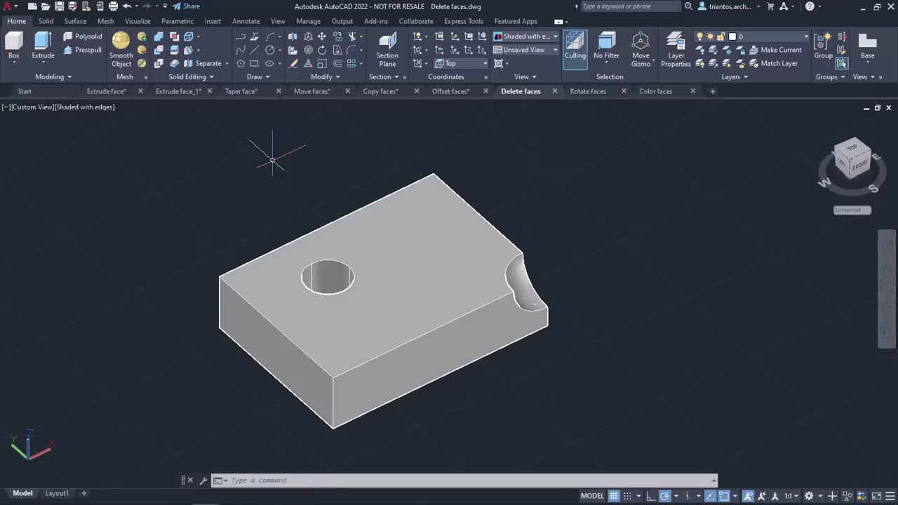
{"action": "left_click", "coordinate": [198, 50]}
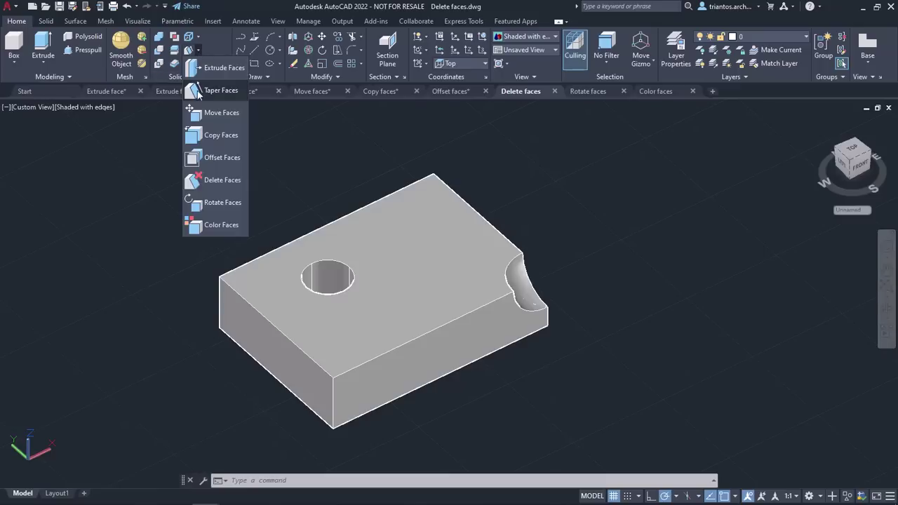
{"action": "left_click", "coordinate": [231, 183]}
{"action": "type", "text": "solidedit"}
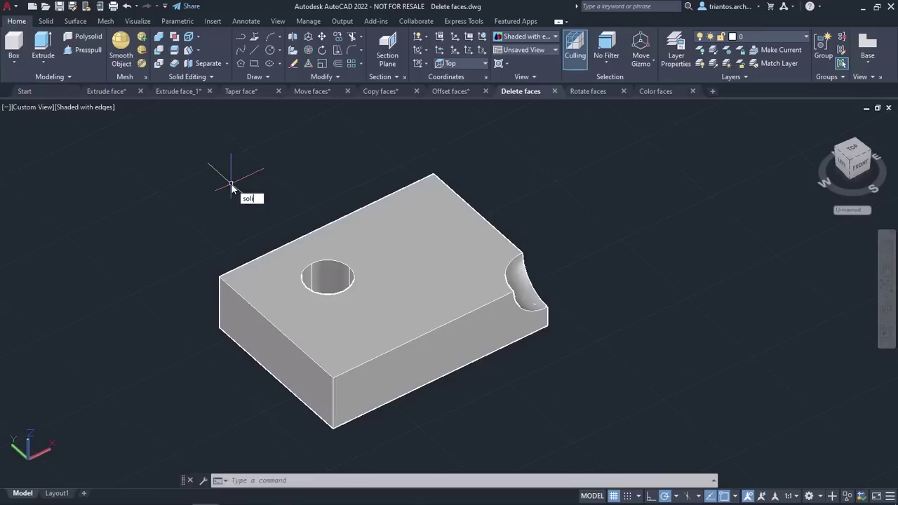
{"action": "key", "text": "Return"}
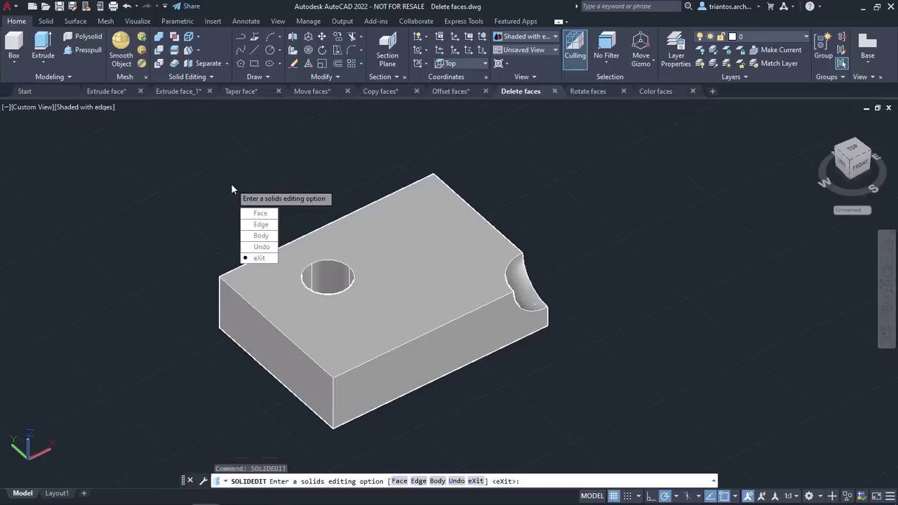
{"action": "type", "text": "F"}
{"action": "key", "text": "Return"}
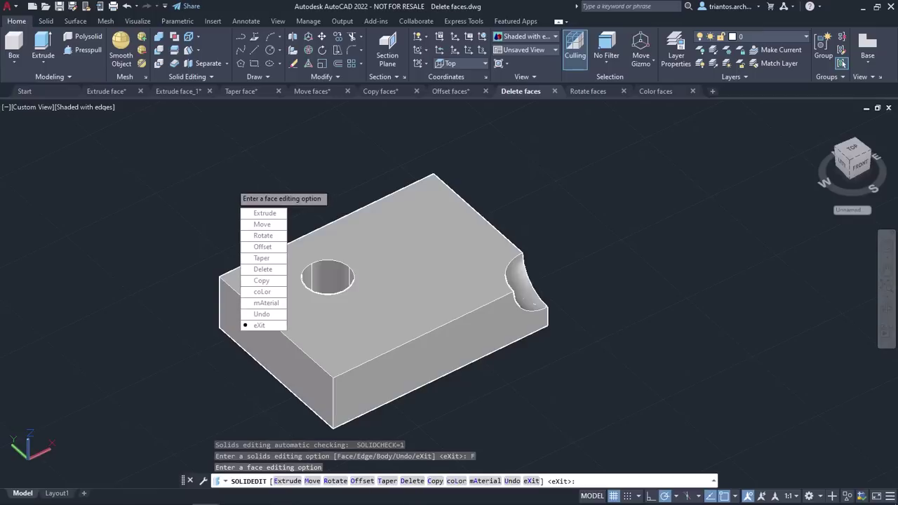
{"action": "left_click", "coordinate": [263, 269]}
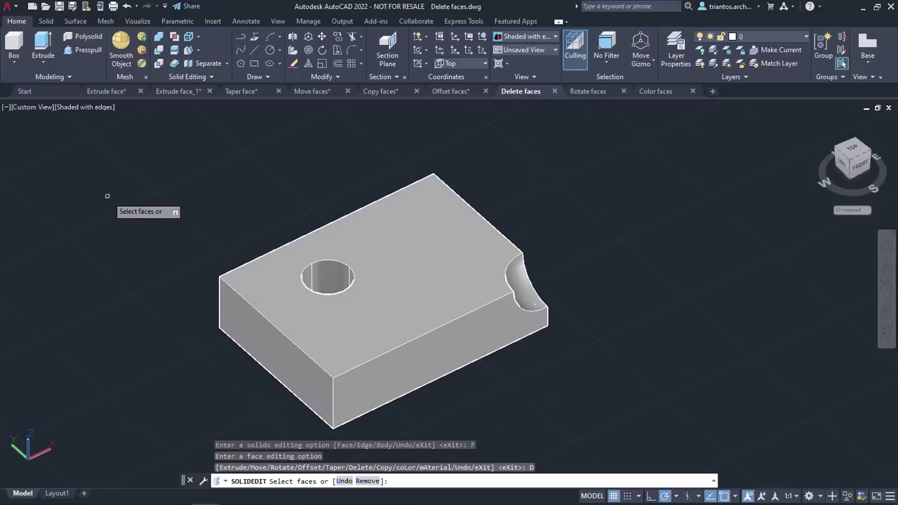
{"action": "left_click", "coordinate": [339, 284]}
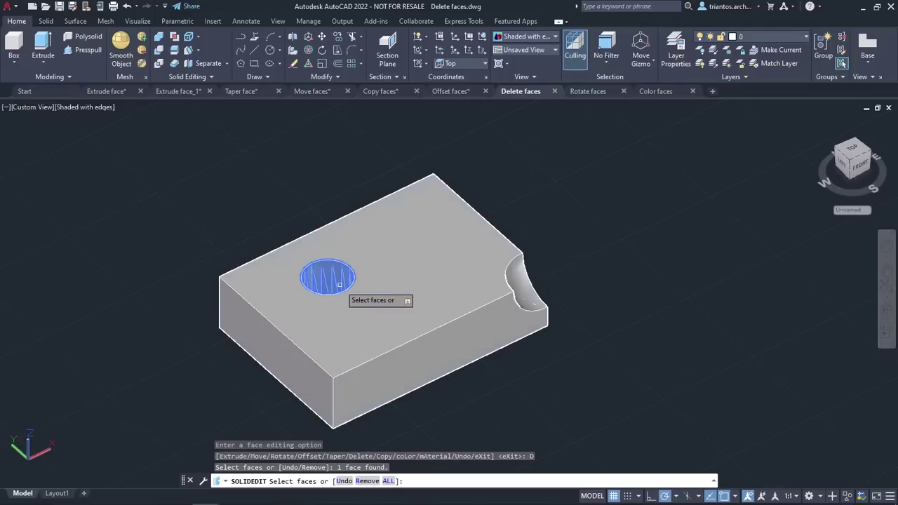
{"action": "key", "text": "Return"}
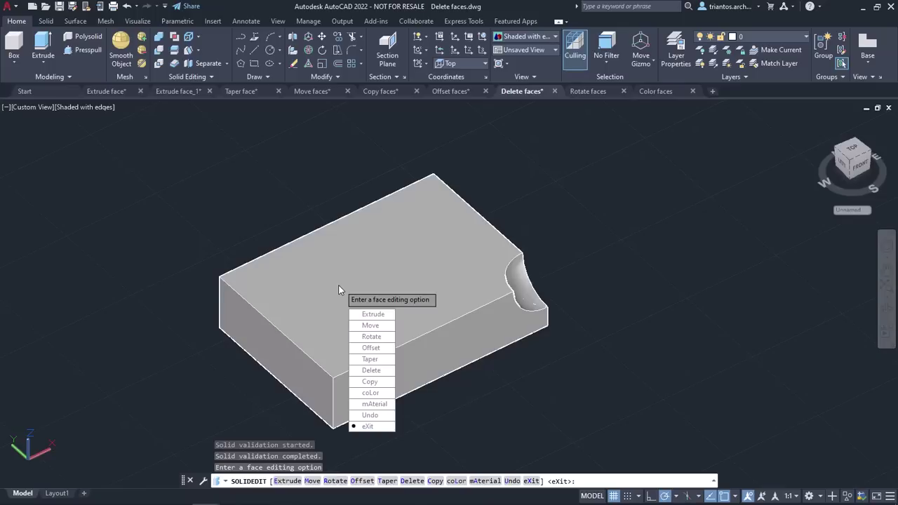
{"action": "key", "text": "Return"}
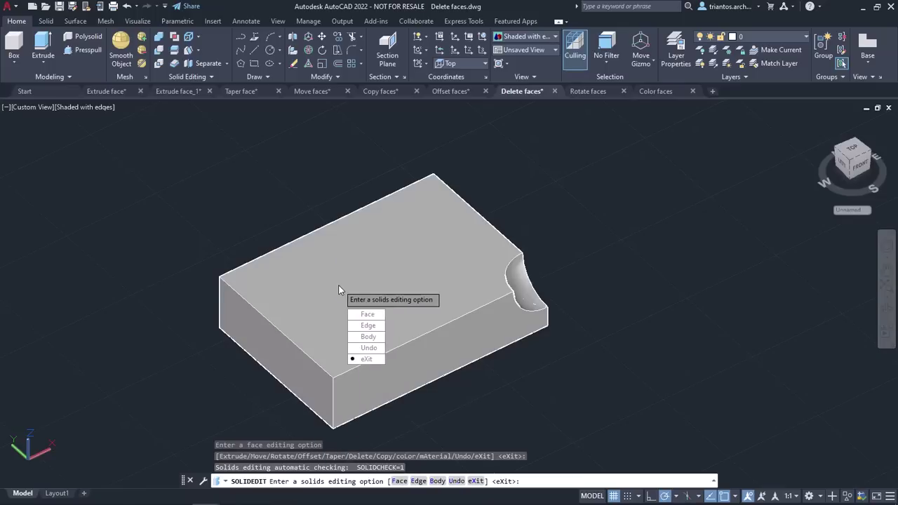
{"action": "key", "text": "Return"}
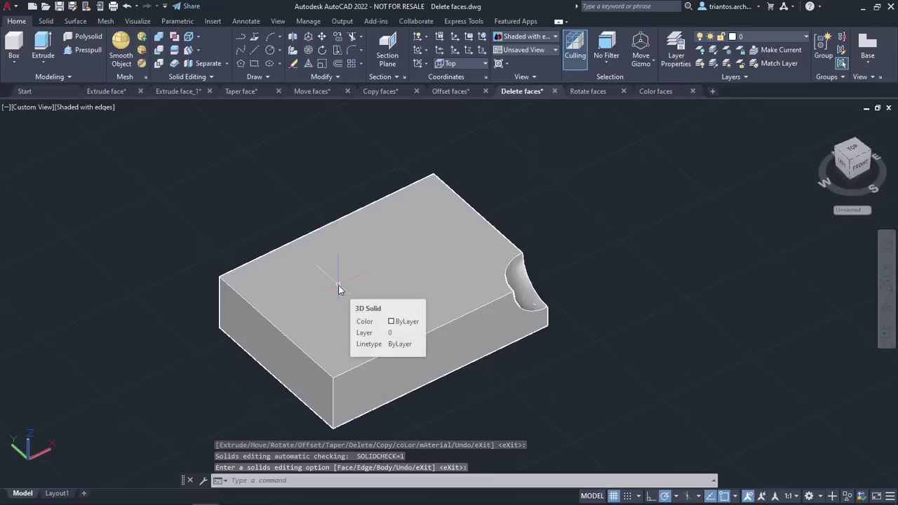
Step: Delete the concave curved face cut into the box's corner to restore the sharp corner
{"action": "left_click", "coordinate": [197, 54]}
{"action": "left_click", "coordinate": [218, 182]}
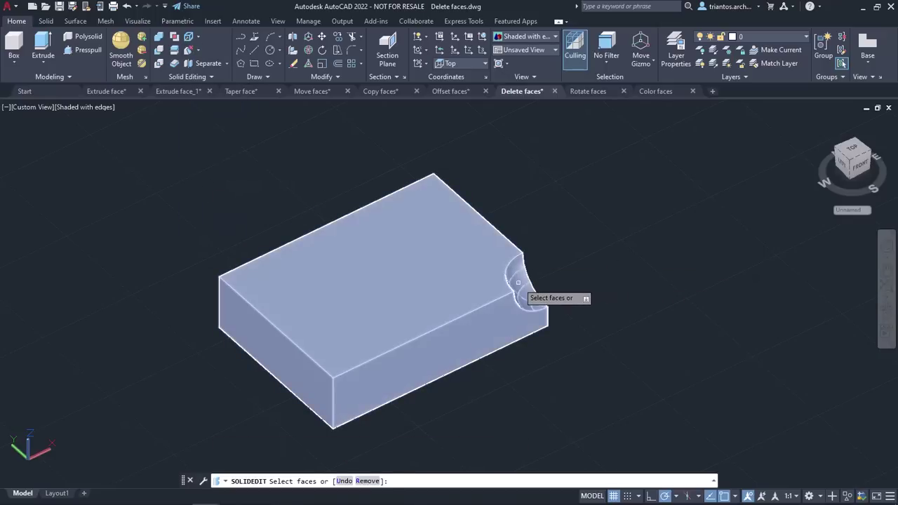
{"action": "left_click", "coordinate": [518, 282]}
{"action": "key", "text": "Return"}
{"action": "key", "text": "Return"}
{"action": "key", "text": "Return"}
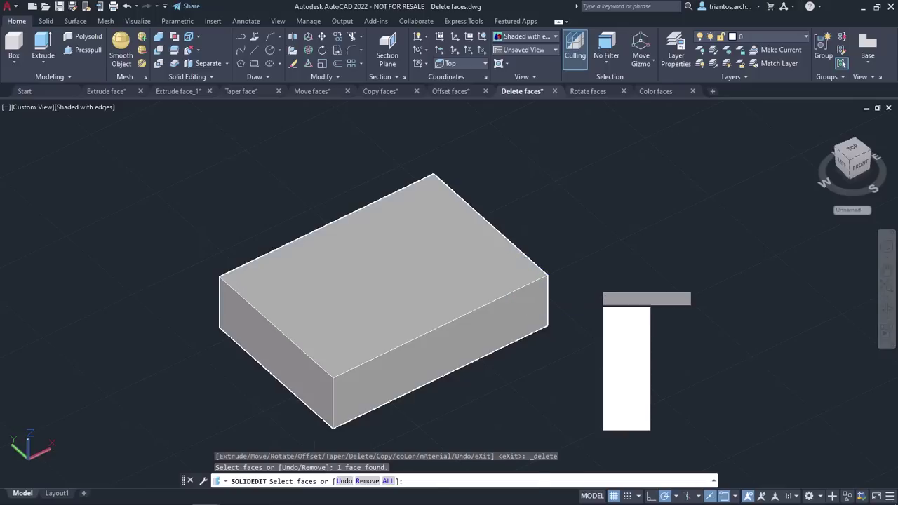
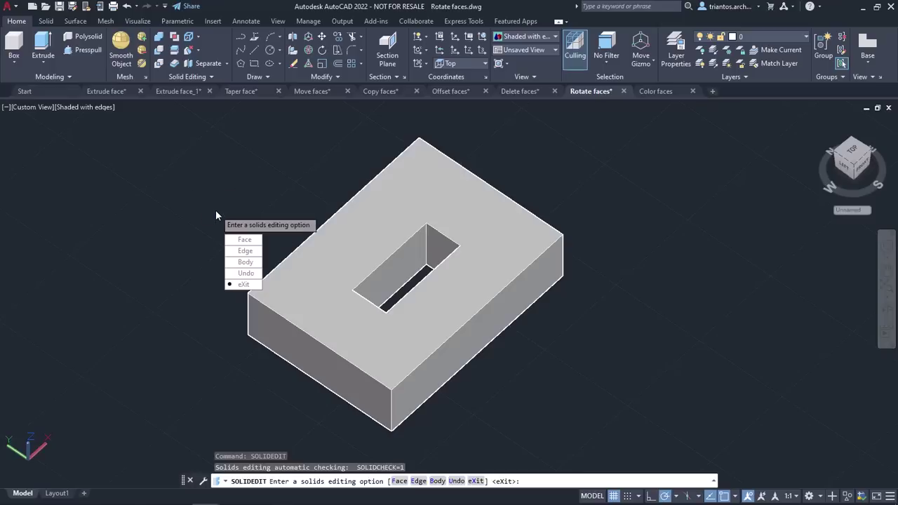
Step: In the Rotate faces drawing, rotate the slot's four inner faces by 30 around its far-left vertical edge, taken from lower to upper end
{"action": "type", "text": "F"}
{"action": "key", "text": "Return"}
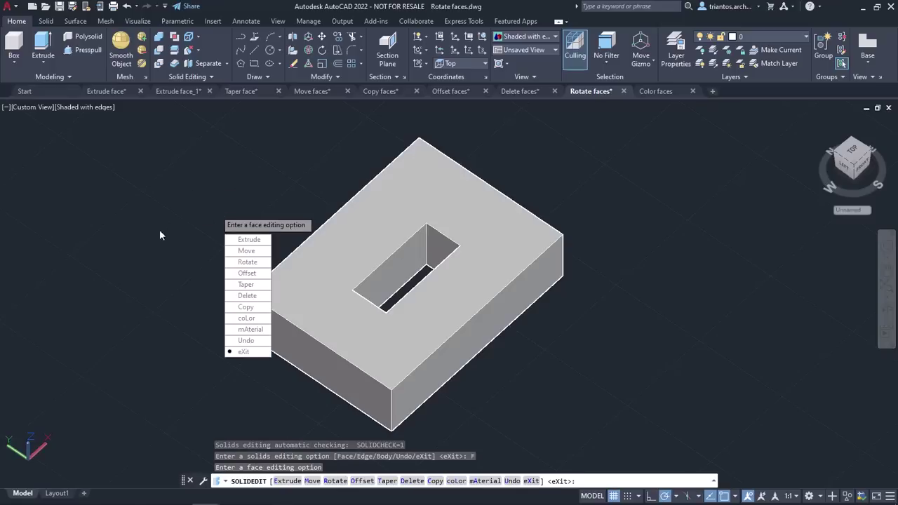
{"action": "left_click", "coordinate": [246, 262]}
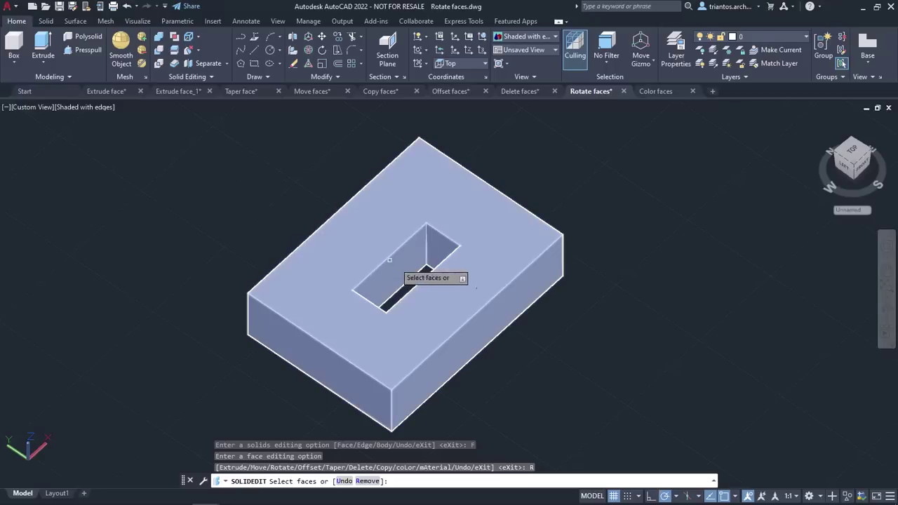
{"action": "left_click", "coordinate": [413, 263]}
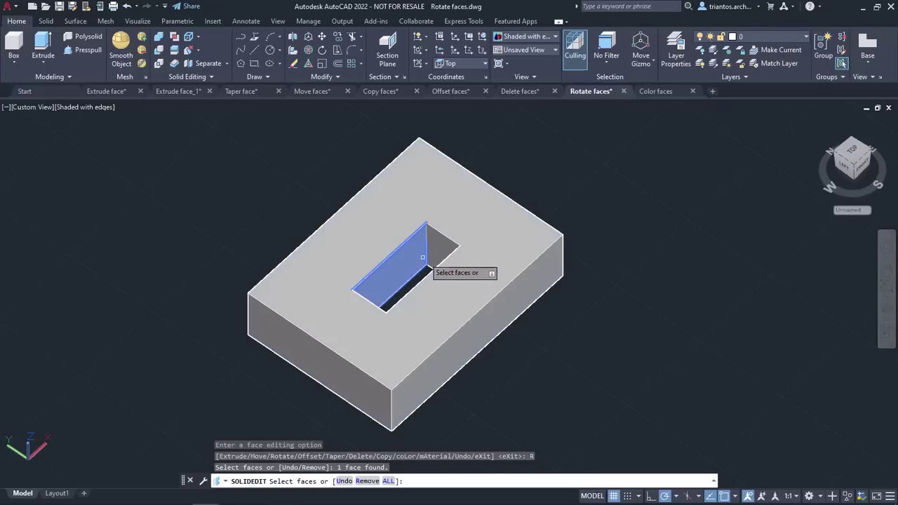
{"action": "left_click", "coordinate": [437, 251]}
{"action": "middle_click_drag", "start_coordinate": [410, 255], "coordinate": [443, 211], "text": "shift"}
{"action": "left_click", "coordinate": [429, 245]}
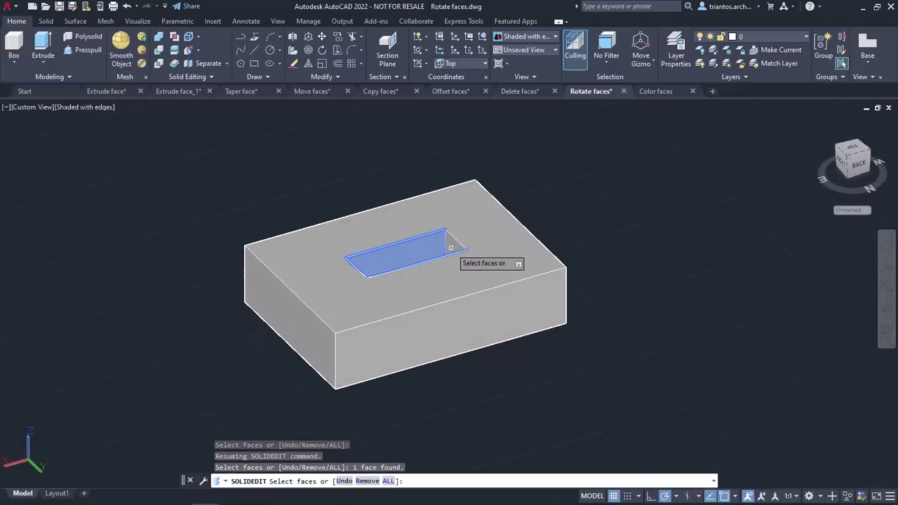
{"action": "left_click", "coordinate": [428, 245]}
{"action": "key", "text": "Return"}
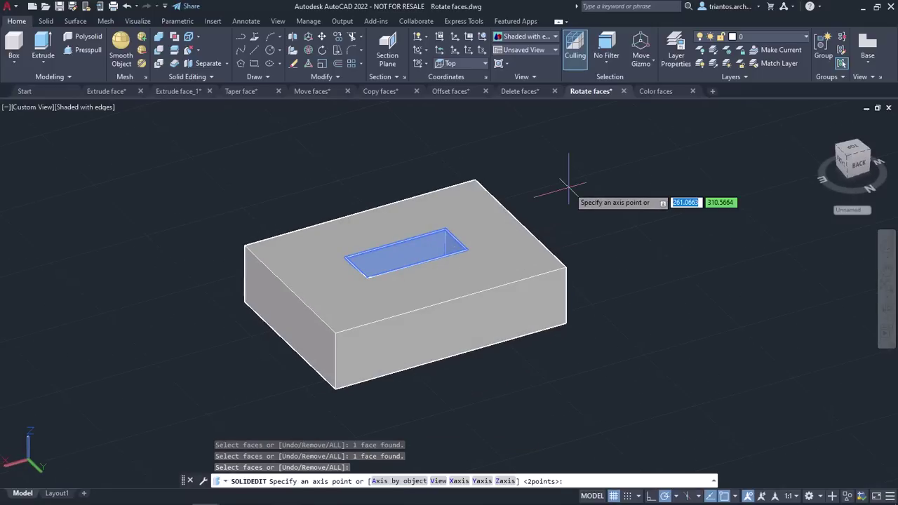
{"action": "middle_click_drag", "start_coordinate": [568, 186], "coordinate": [344, 291], "text": "shift"}
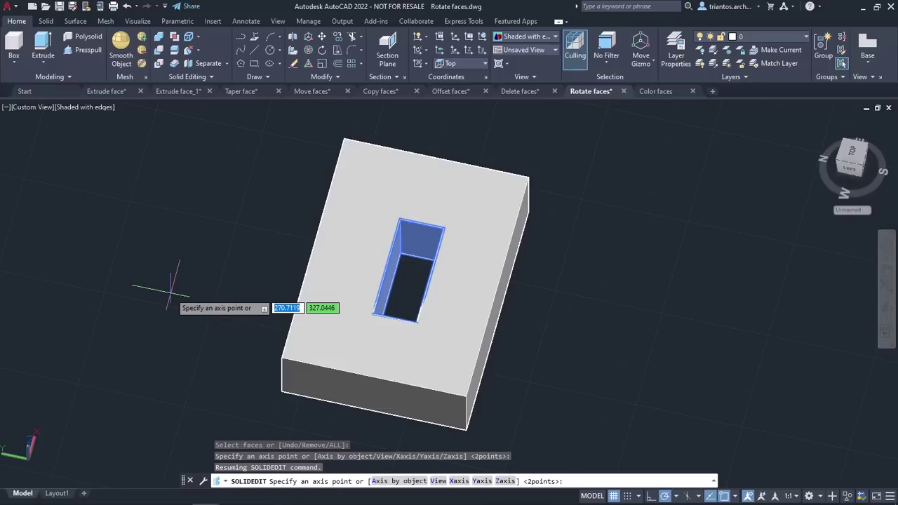
{"action": "left_click", "coordinate": [399, 251]}
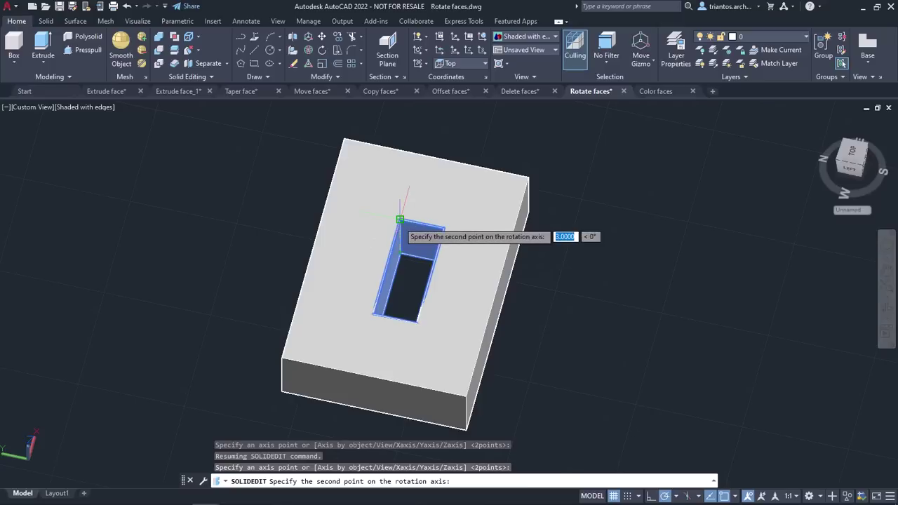
{"action": "left_click", "coordinate": [399, 219]}
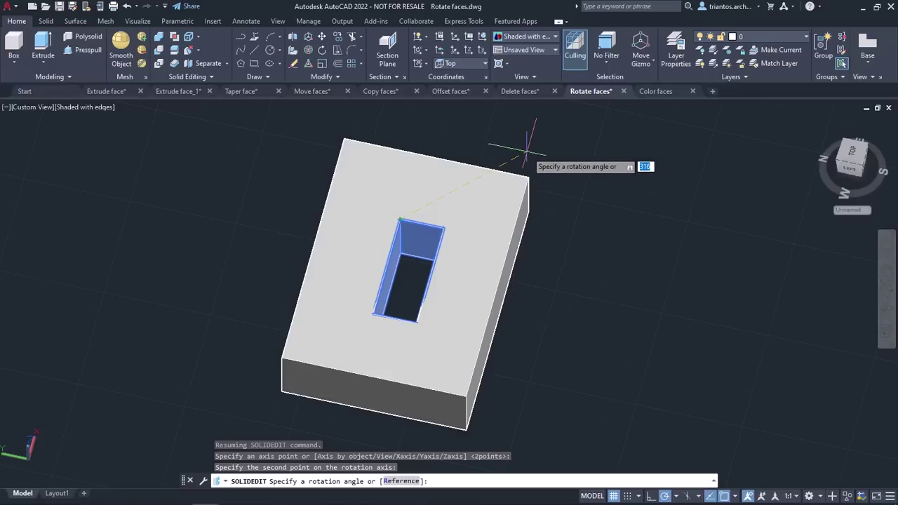
{"action": "type", "text": "30"}
{"action": "key", "text": "Return"}
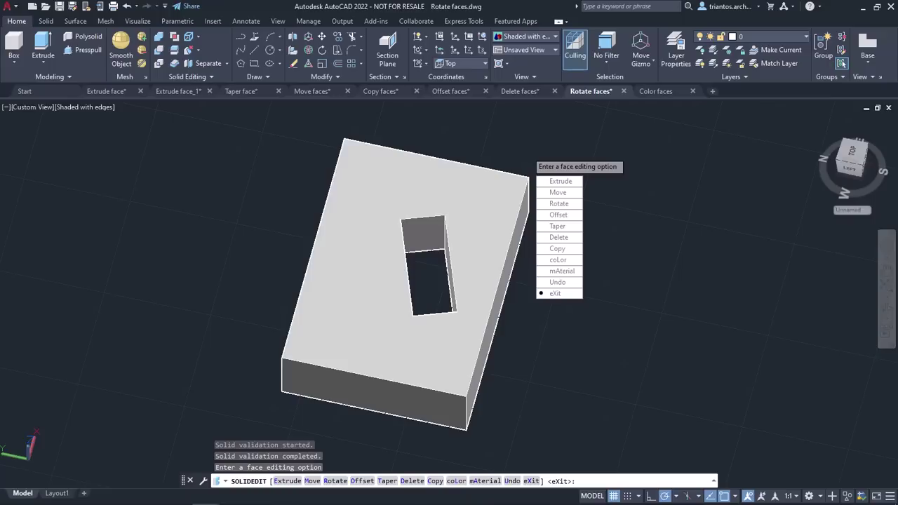
{"action": "key", "text": "Return"}
{"action": "key", "text": "Return"}
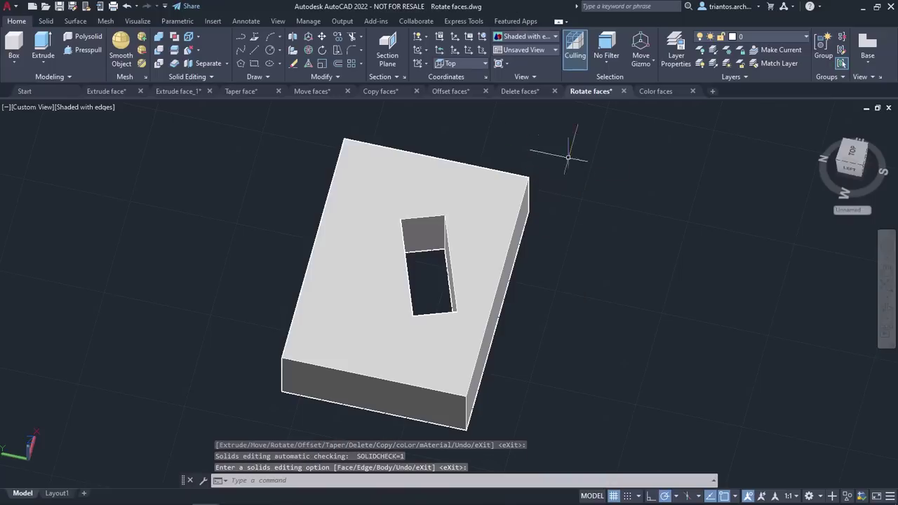
Step: In the Color faces drawing, color the top face of the box with the rectangular slot magenta using SOLIDEDIT
{"action": "middle_click_drag", "start_coordinate": [551, 339], "coordinate": [482, 319], "text": "shift"}
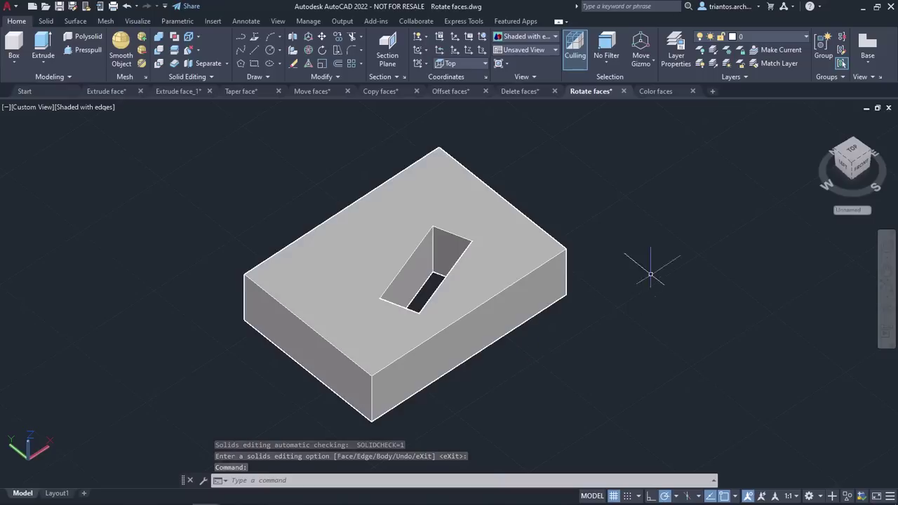
{"action": "left_click", "coordinate": [669, 93]}
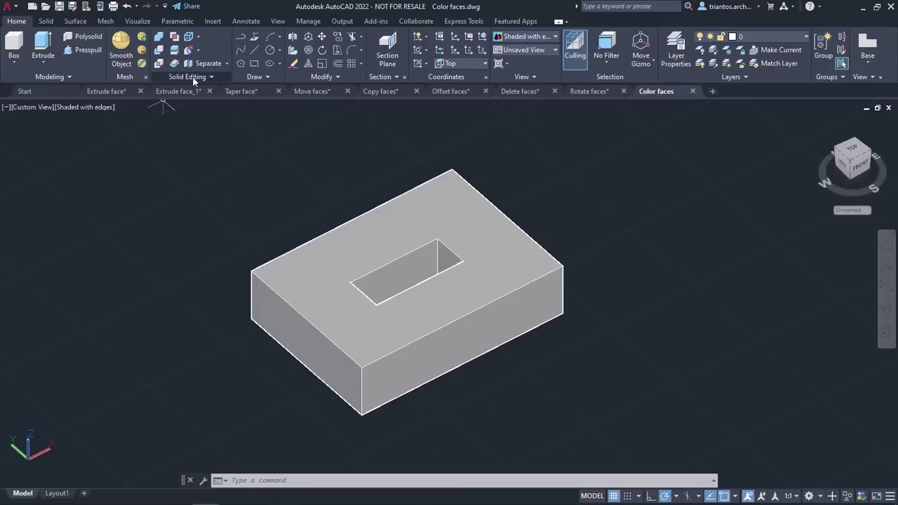
{"action": "left_click", "coordinate": [199, 51]}
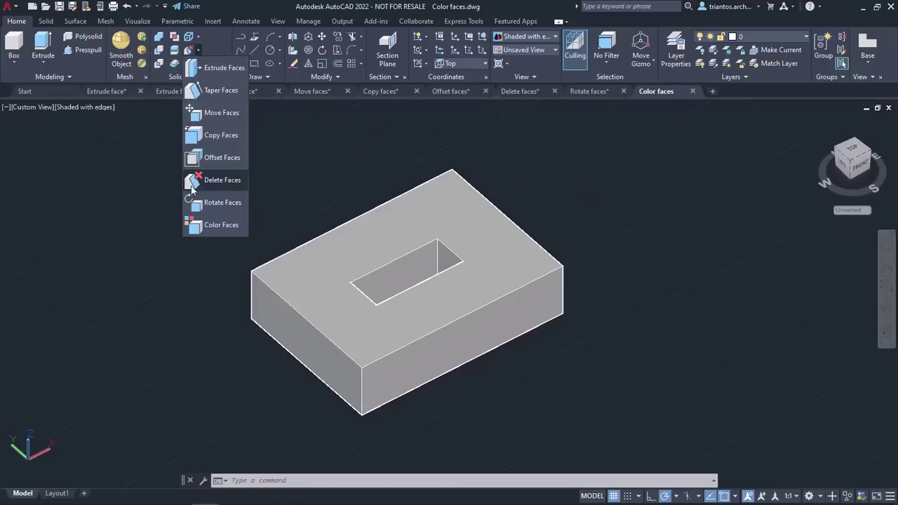
{"action": "left_click", "coordinate": [221, 225]}
{"action": "type", "text": "solidedit"}
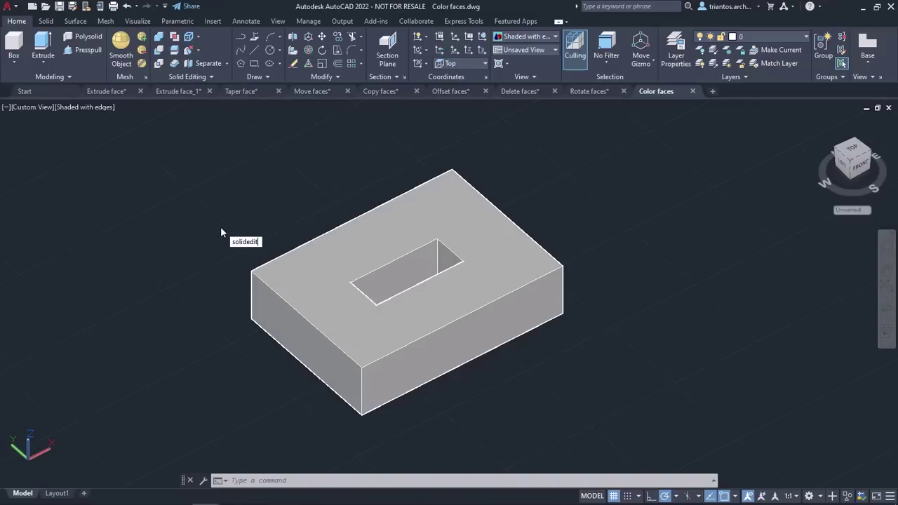
{"action": "key", "text": "Return"}
{"action": "type", "text": "f"}
{"action": "key", "text": "Return"}
{"action": "type", "text": "l"}
{"action": "key", "text": "Return"}
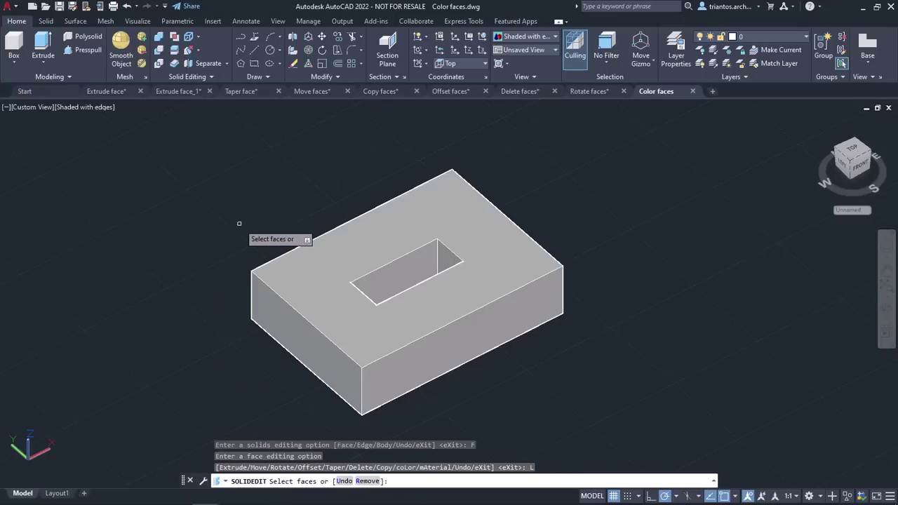
{"action": "left_click", "coordinate": [324, 285]}
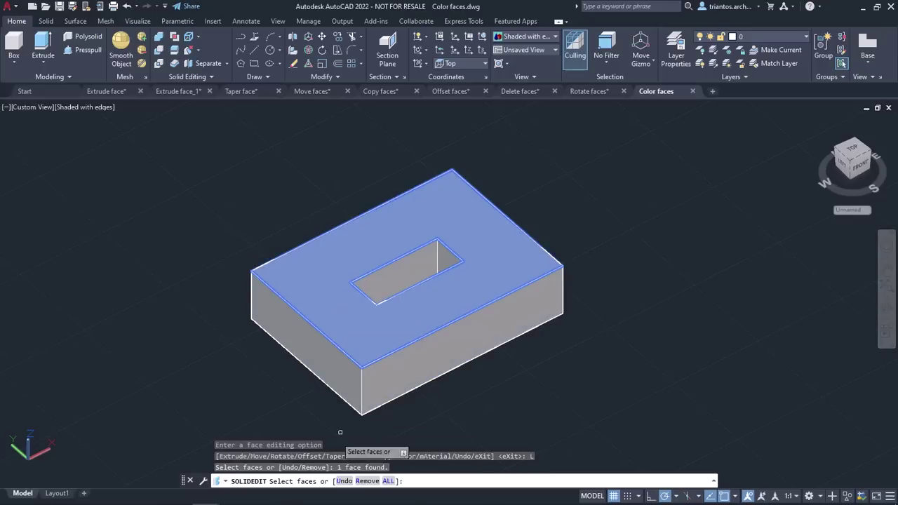
{"action": "key", "text": "Return"}
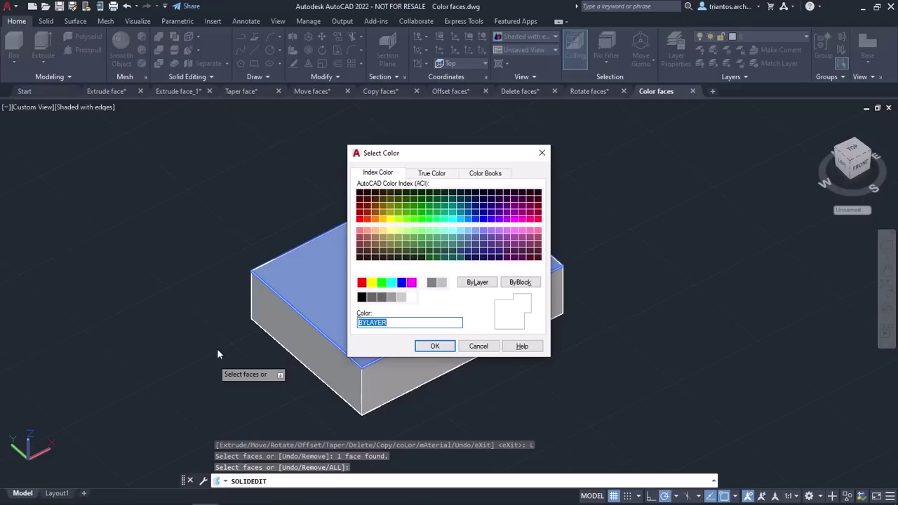
{"action": "left_click", "coordinate": [411, 283]}
{"action": "left_click", "coordinate": [434, 347]}
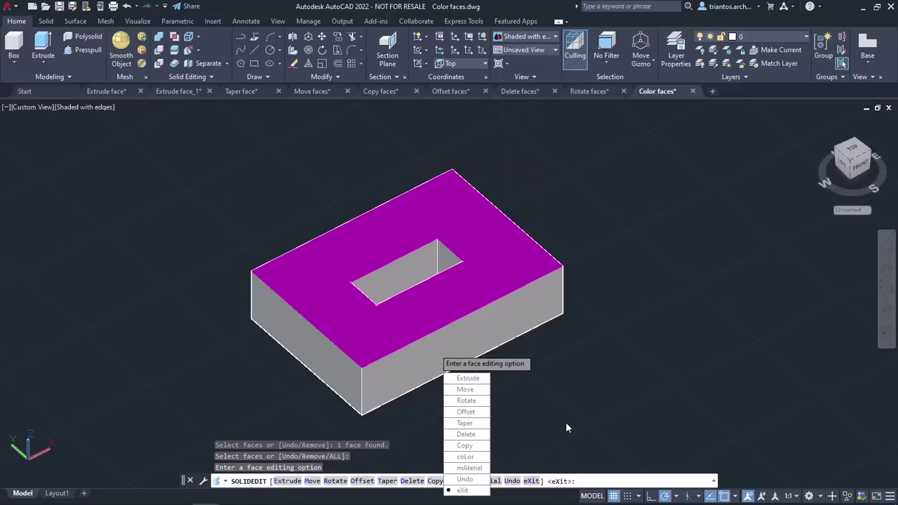
{"action": "key", "text": "Return"}
{"action": "key", "text": "Return"}
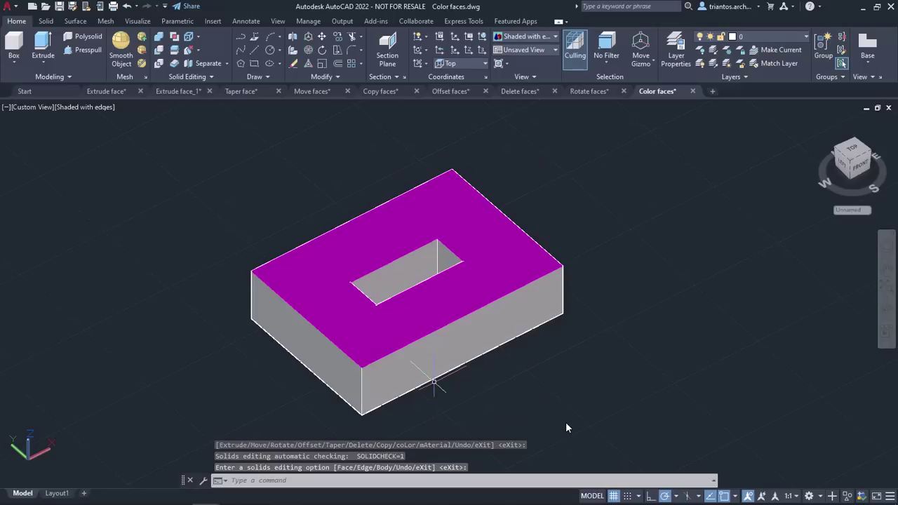
Step: Open the viewport's visual style choices for the box with the colored top face
{"action": "middle_click_drag", "start_coordinate": [536, 388], "coordinate": [519, 368], "text": "shift"}
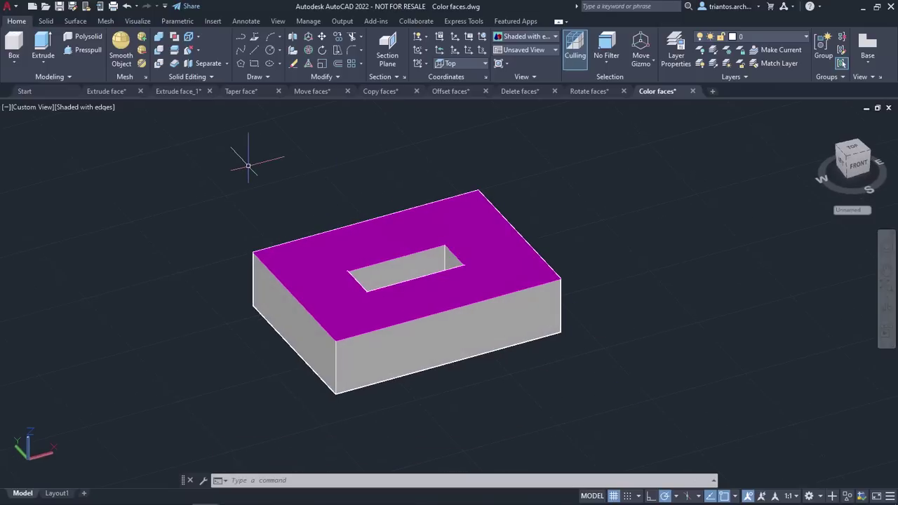
{"action": "left_click", "coordinate": [85, 107]}
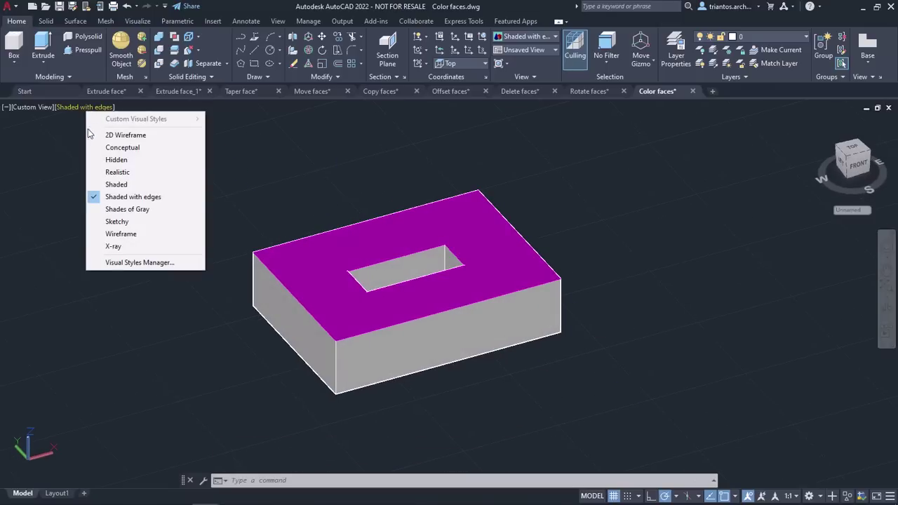